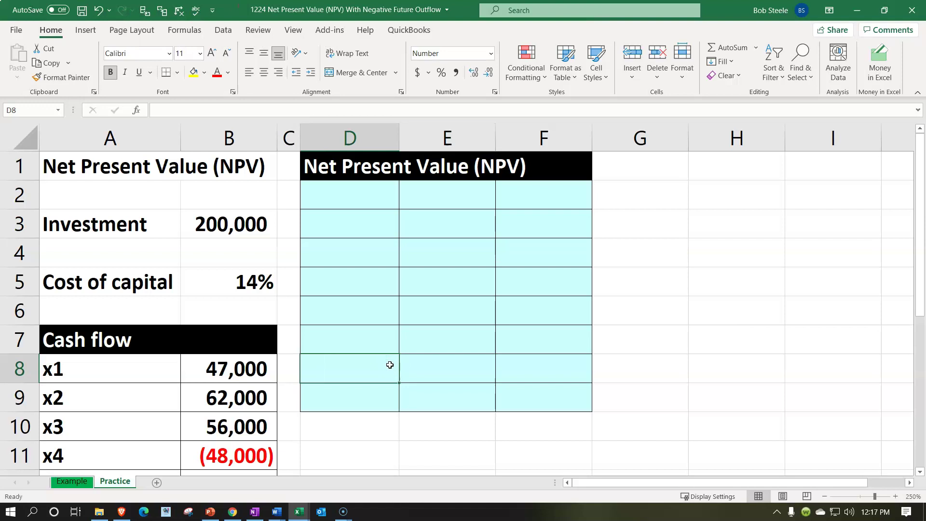
Point out the x2 cash flow, the empty NPV table and the negative x4 cash flow
click(132, 480)
click(77, 484)
click(143, 393)
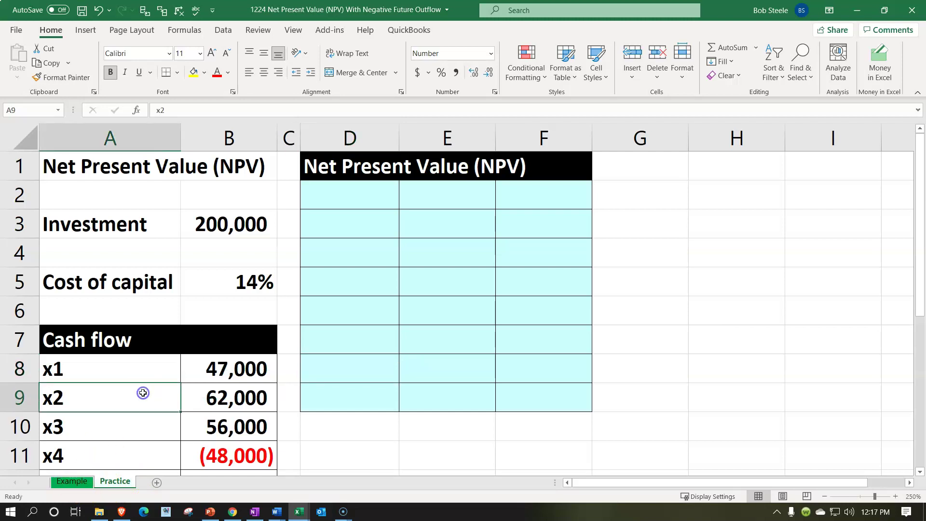
click(357, 351)
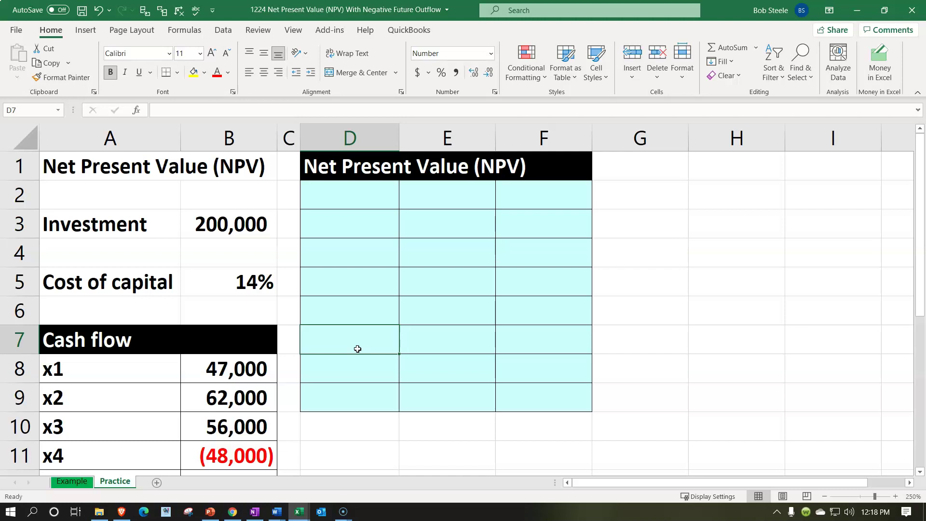
scroll(357, 349, down, 1)
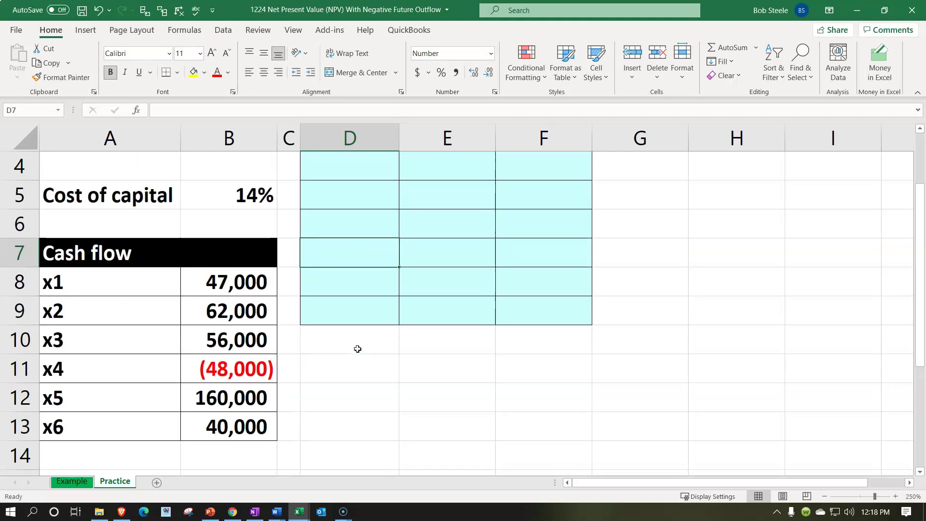
click(230, 363)
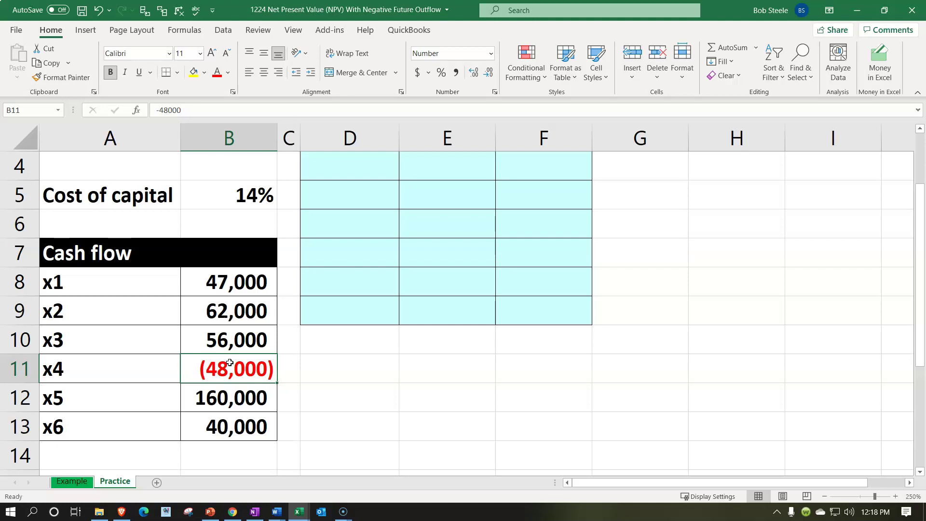
click(449, 431)
scroll(449, 431, up, 1)
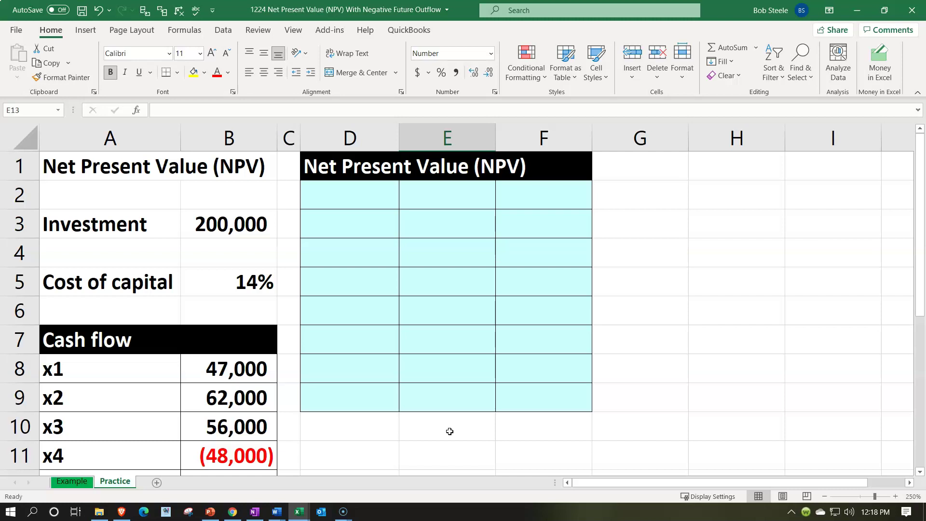
Walk through the Investment, Cost of capital and cash flows x1 to x6
click(112, 233)
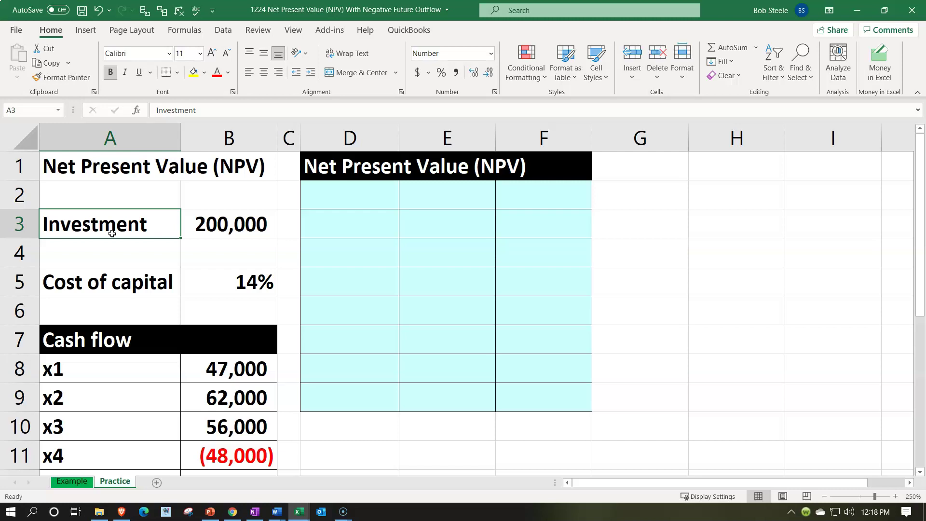
click(114, 273)
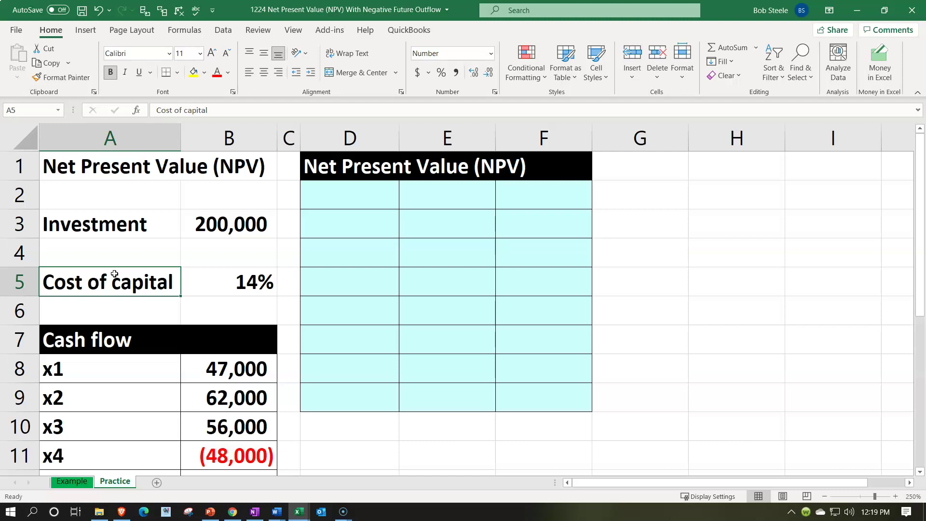
click(349, 340)
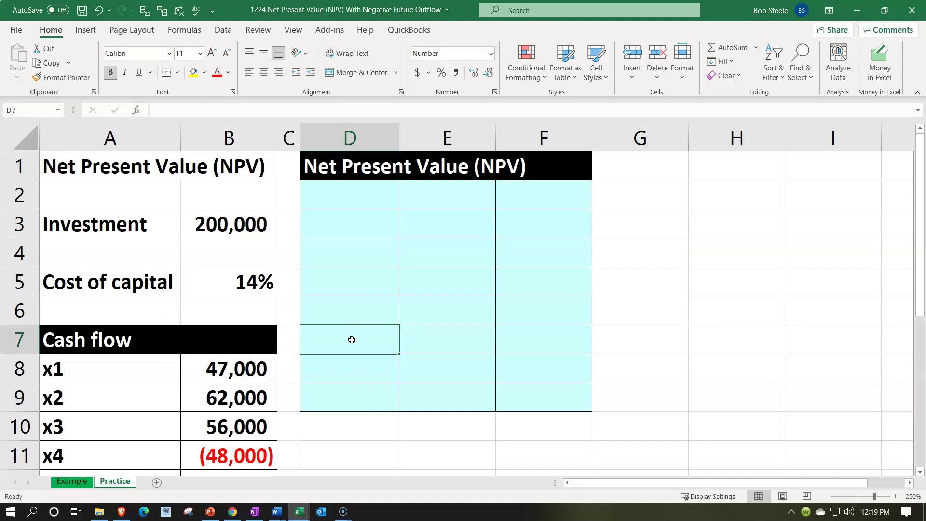
scroll(351, 340, down, 1)
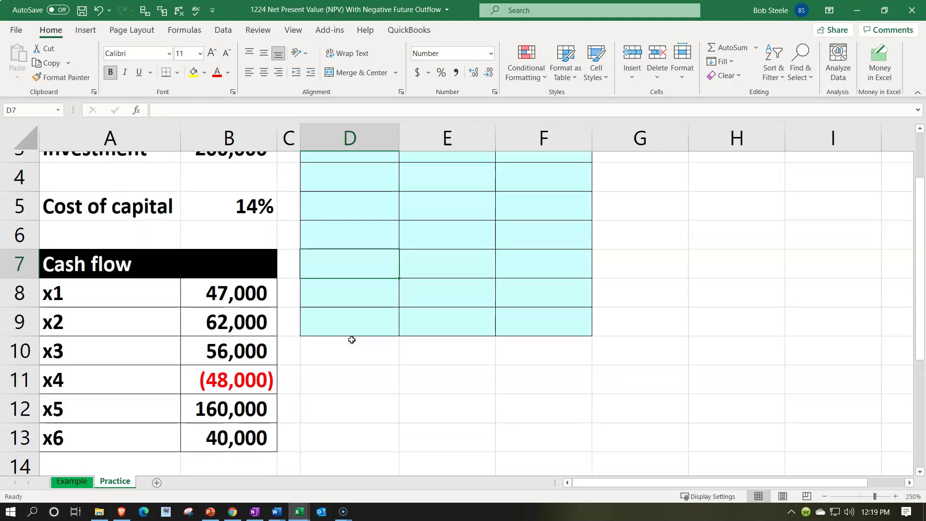
click(134, 289)
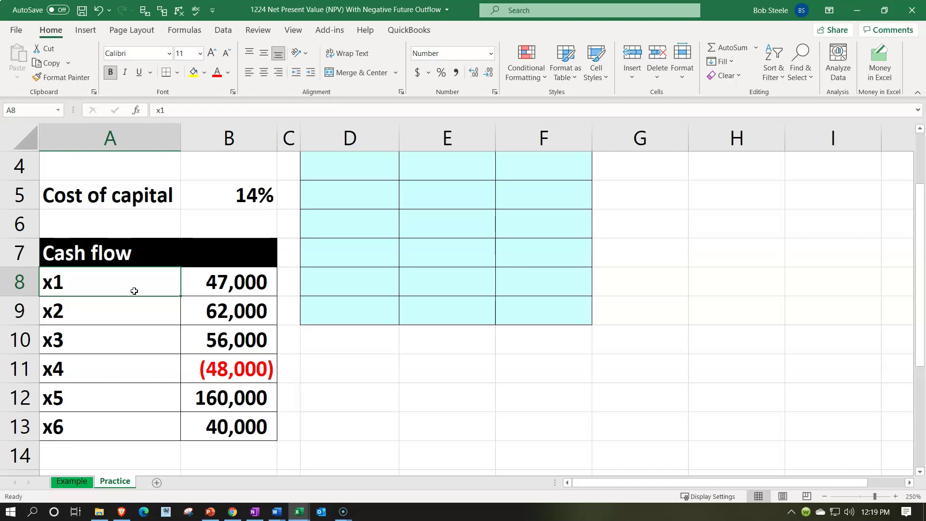
key(Down)
key(Down)
key(Down)
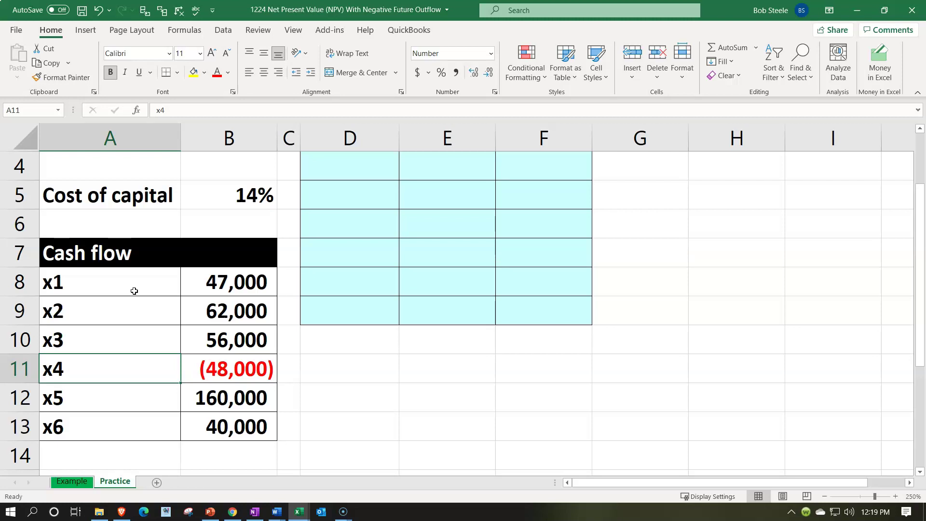
key(Down)
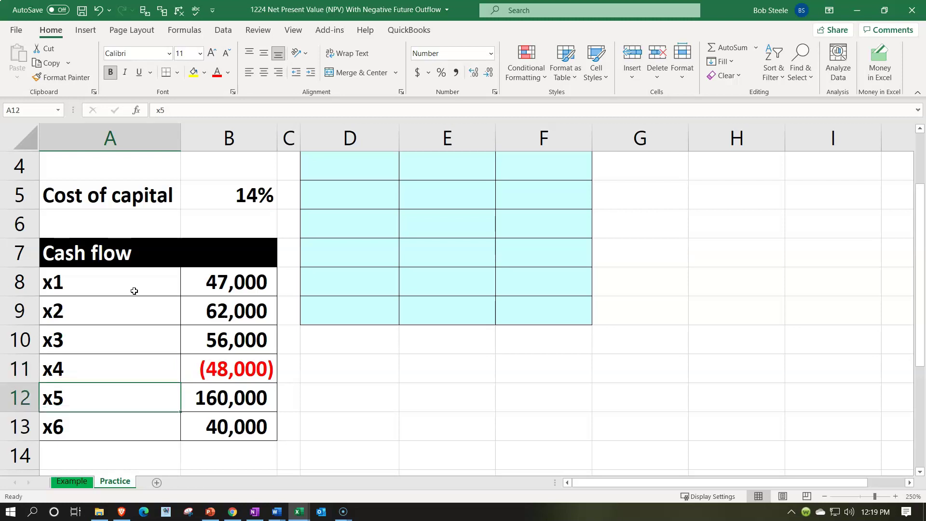
key(Down)
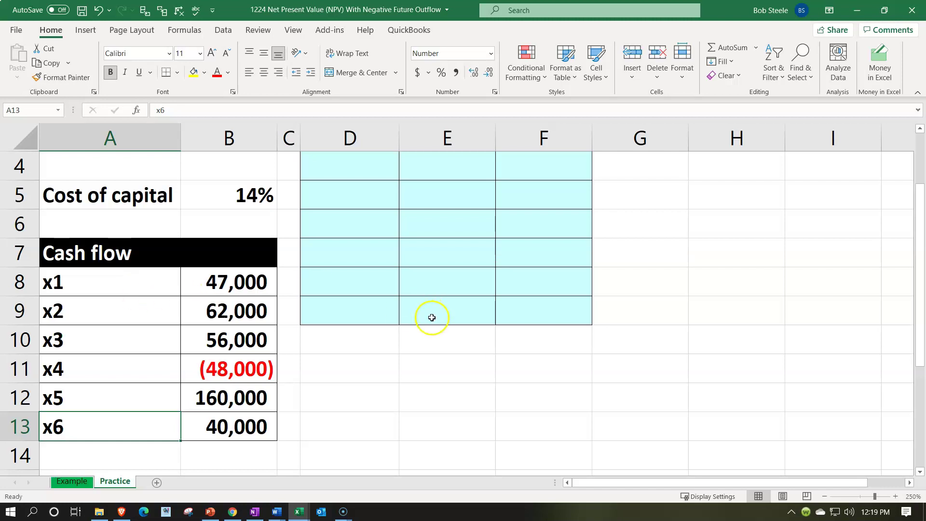
scroll(436, 312, up, 1)
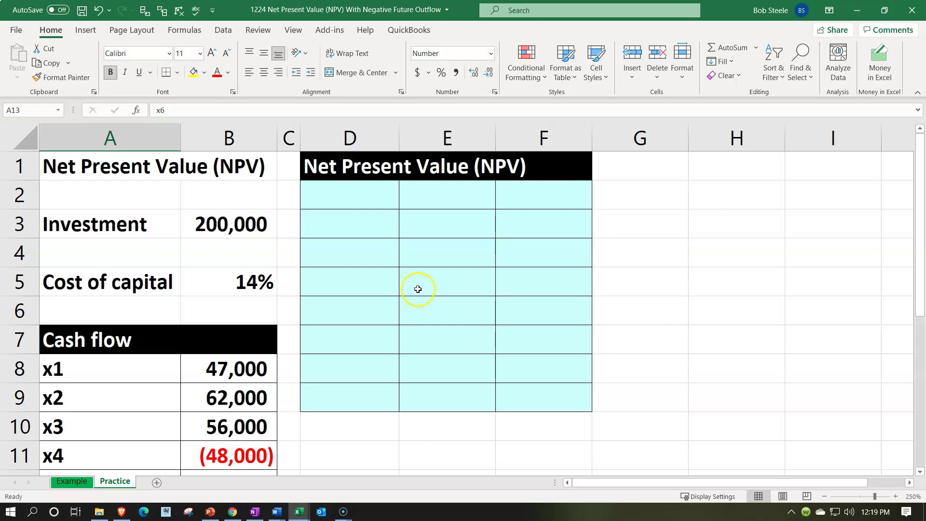
Fill years 0 through 7 down column D of the NPV table and centre them
click(344, 202)
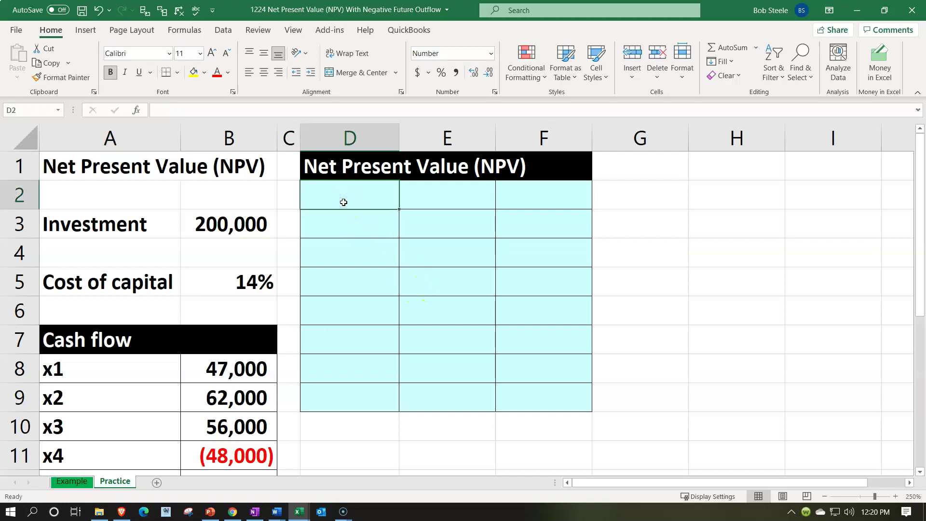
text(0)
key(Return)
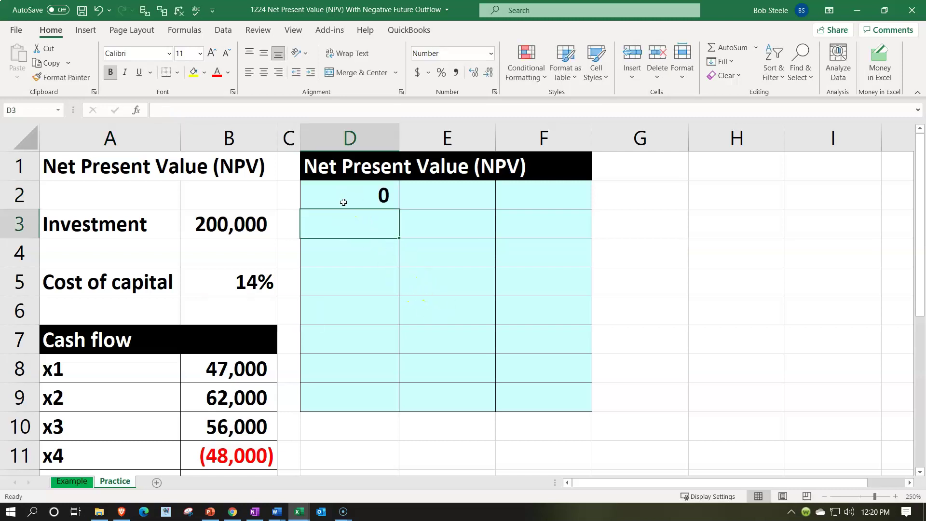
text(1)
key(Return)
text(2)
key(Return)
drag(343, 202, 345, 258)
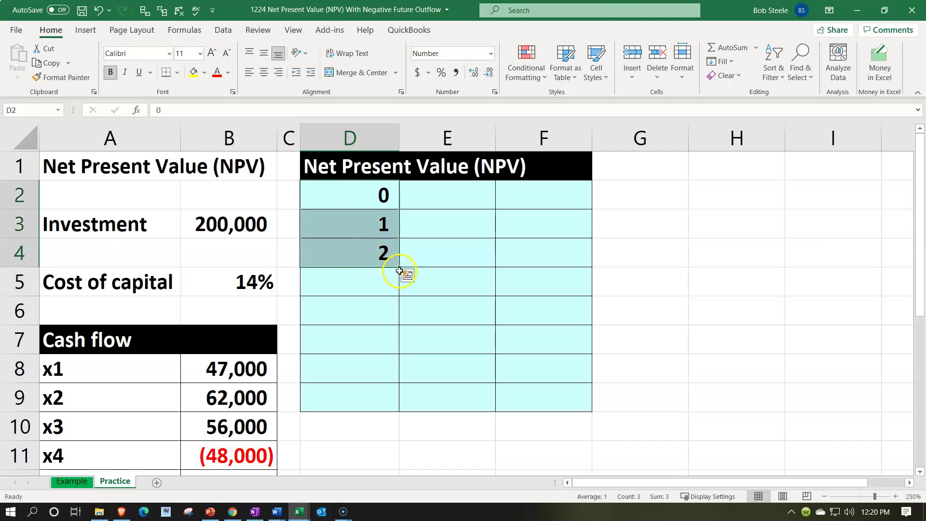
drag(399, 267, 392, 405)
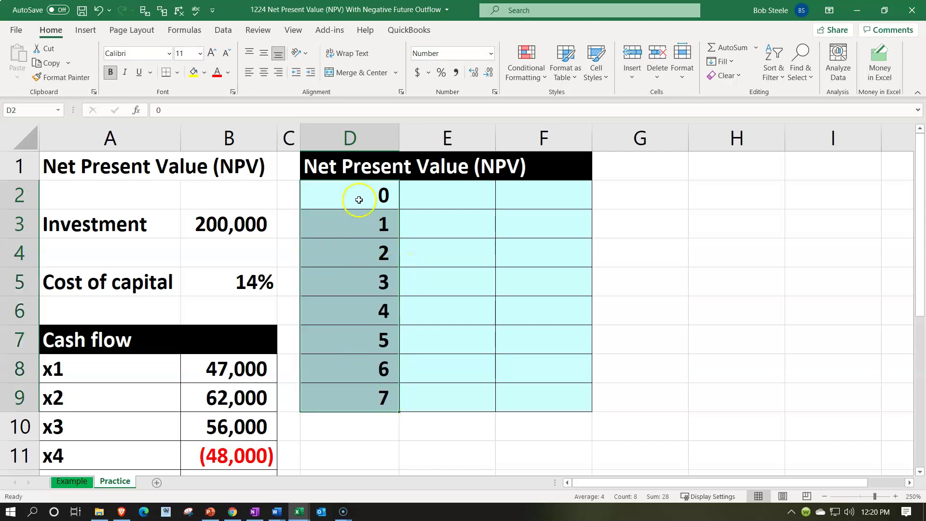
click(263, 72)
Enter =-B3 in E2 so year 0 shows the investment as (200,000)
click(423, 199)
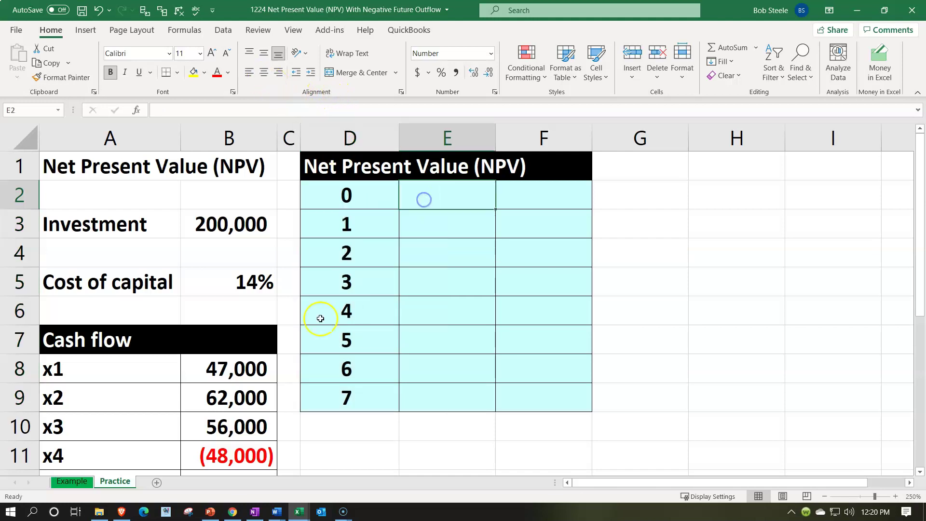
scroll(279, 341, down, 1)
scroll(268, 292, up, 1)
text(-)
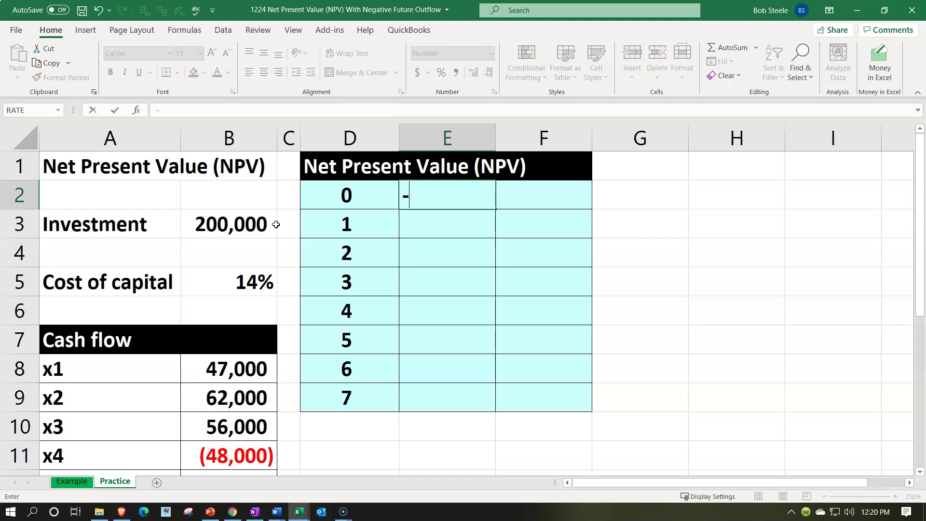
key(Left)
key(Left)
key(Left)
key(Down)
key(Return)
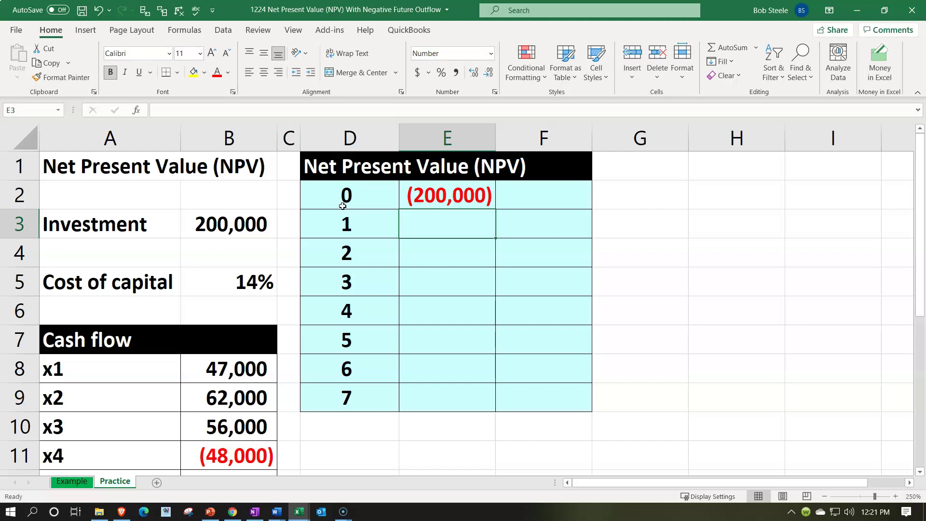
Link E3 to the x1 cash flow and copy the links down through year 6
text(=)
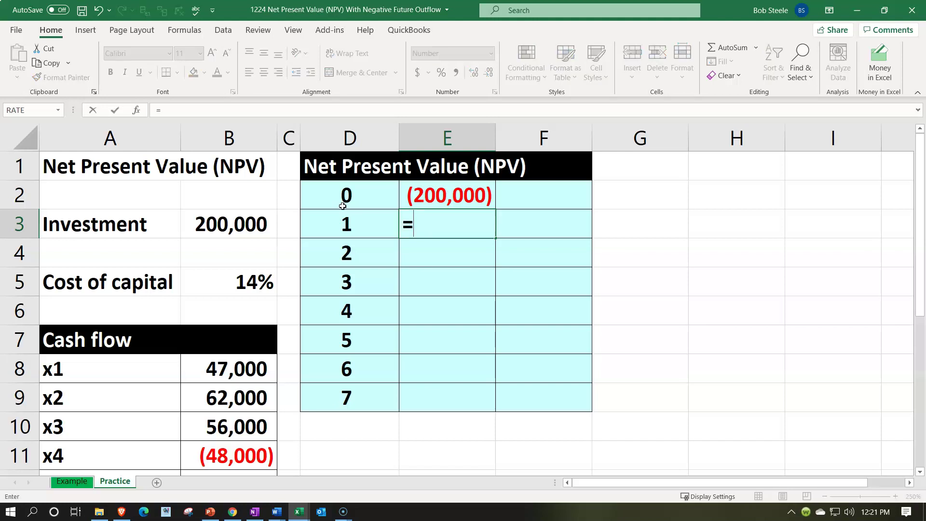
key(Down)
key(Down)
key(Down)
key(Down)
key(Down)
key(Left)
key(Left)
key(Left)
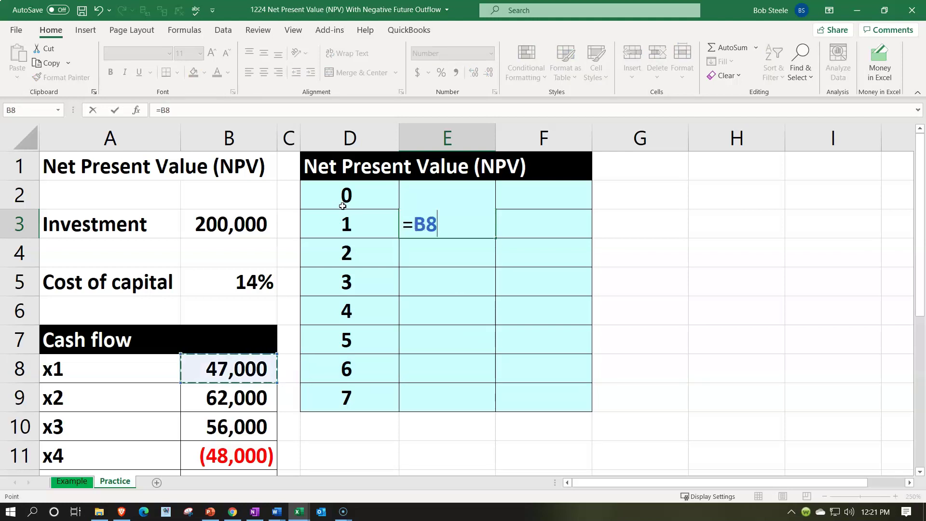
key(Return)
scroll(301, 350, down, 2)
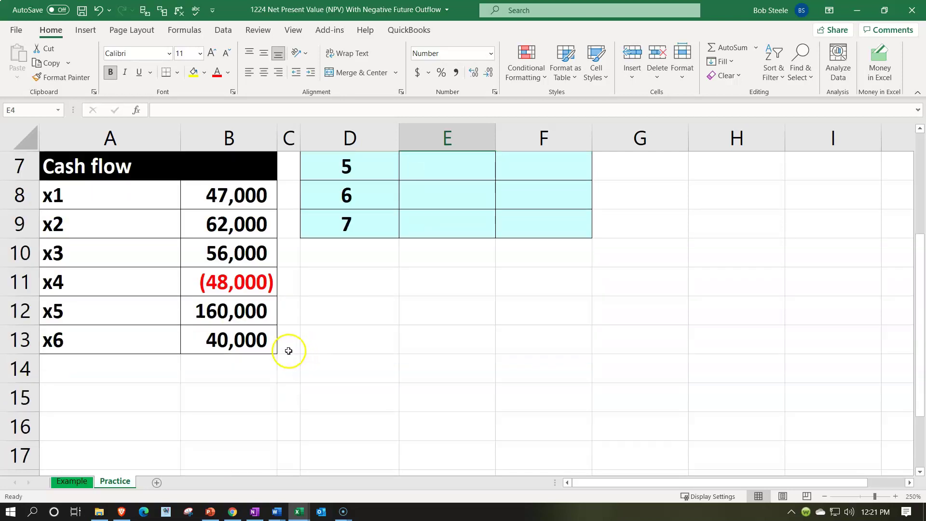
drag(243, 200, 238, 351)
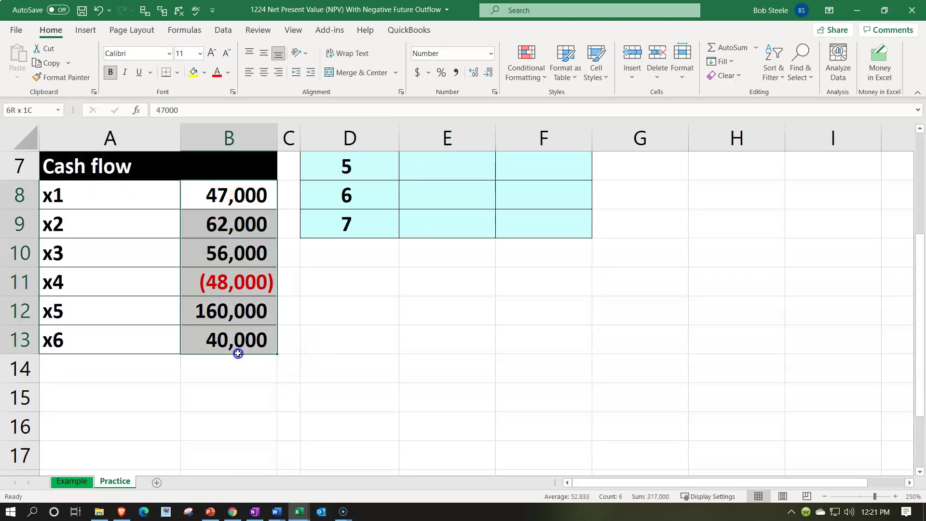
scroll(397, 390, up, 1)
scroll(397, 391, up, 1)
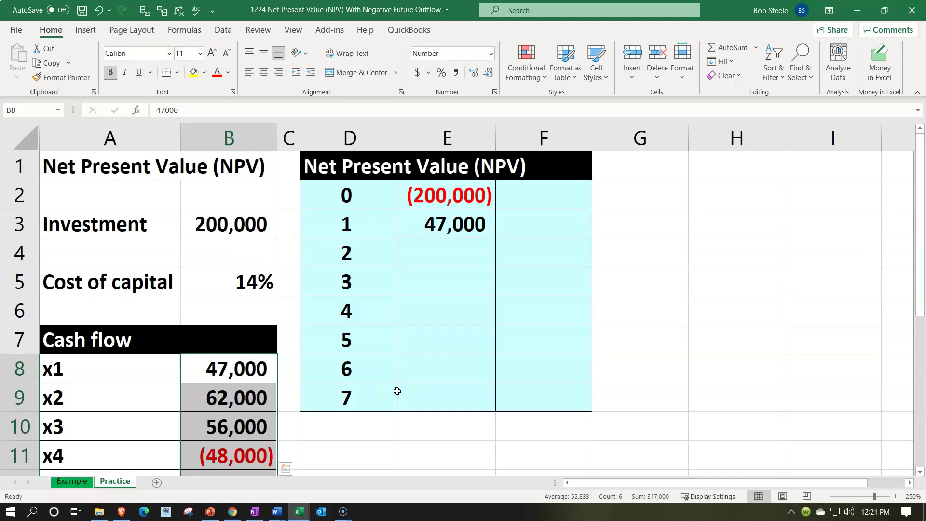
click(475, 225)
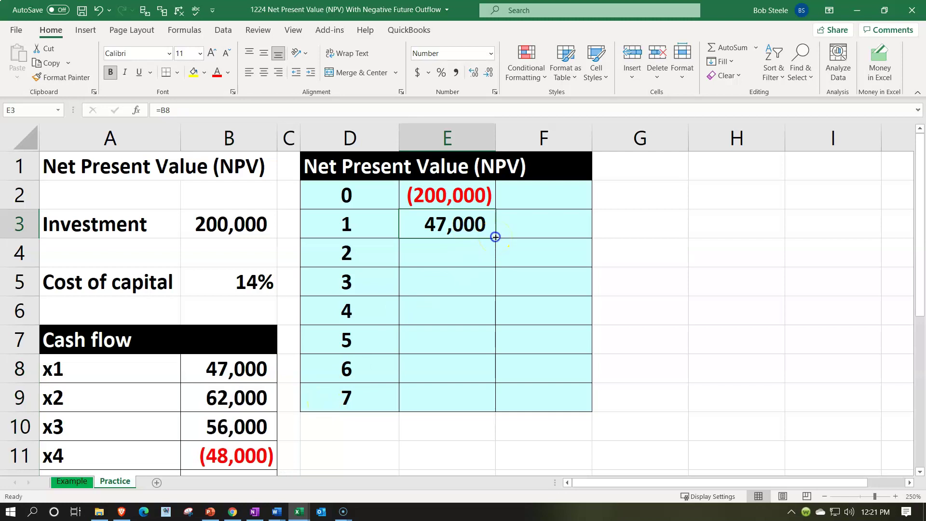
drag(495, 236, 479, 378)
Replace the year 7 entry in D9 with the label 'Total'
scroll(345, 337, down, 1)
click(328, 317)
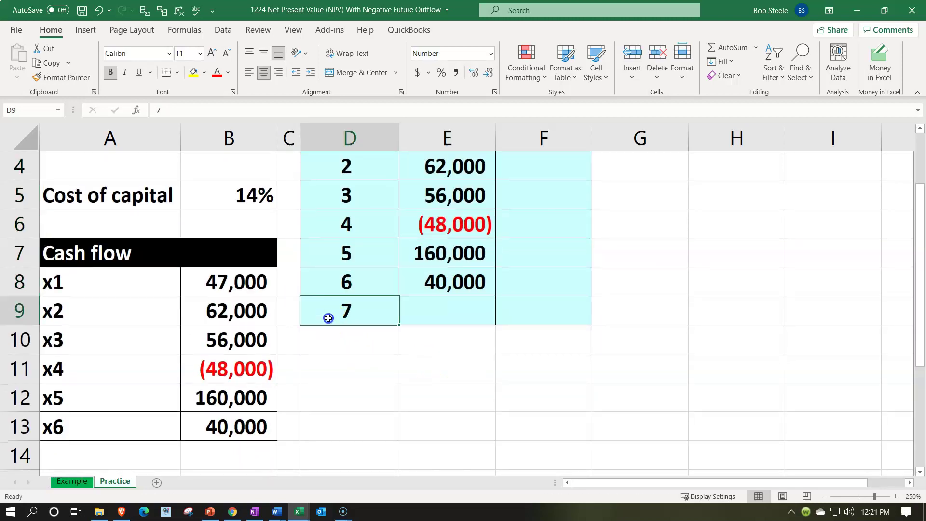
text(Totl)
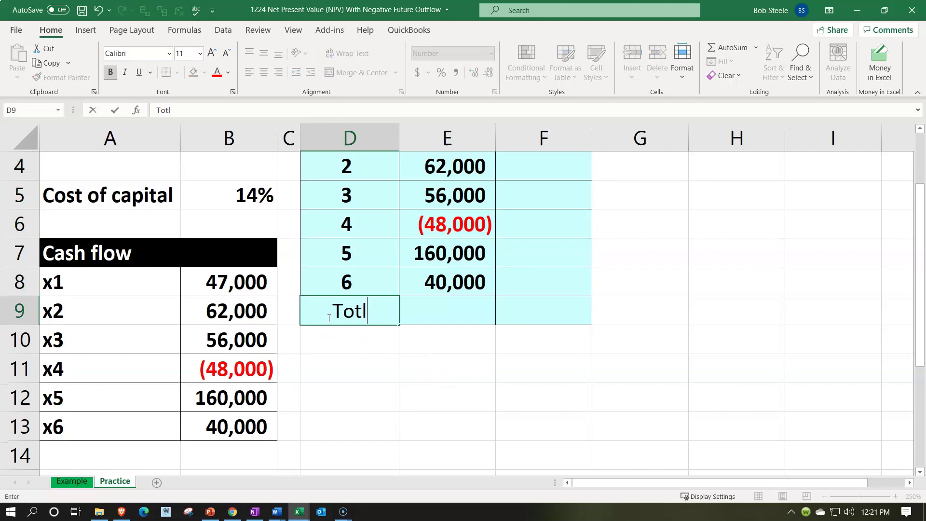
key(BackSpace)
text(al)
key(Return)
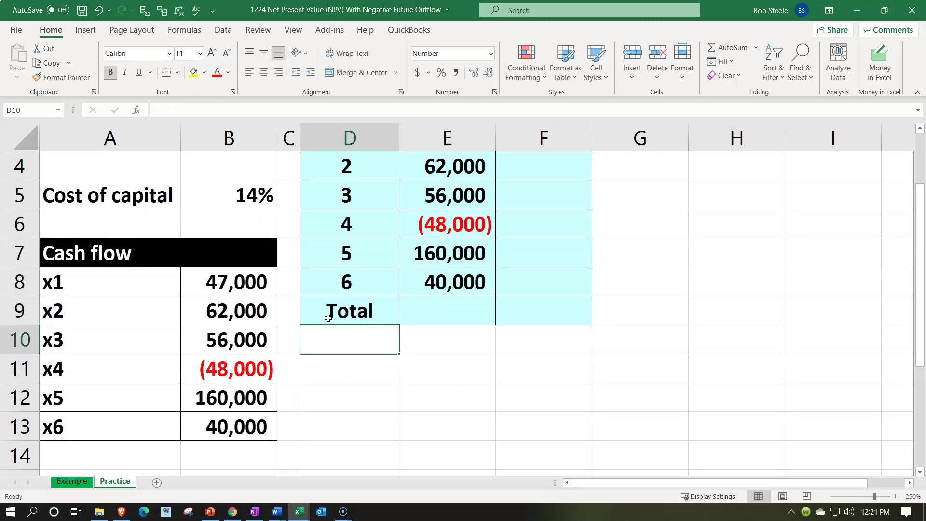
Left-align the Total label and underline the year 6 cash flow 40,000 in E8
click(328, 317)
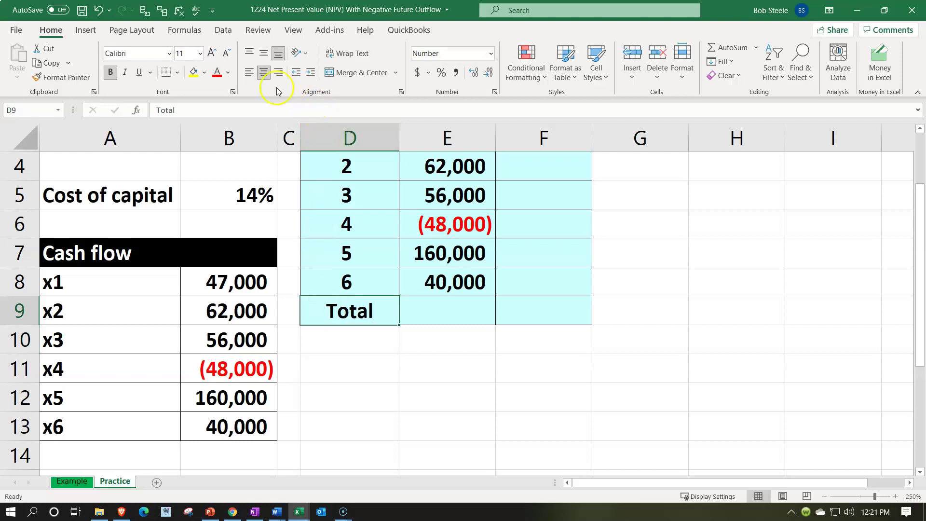
click(264, 73)
click(441, 287)
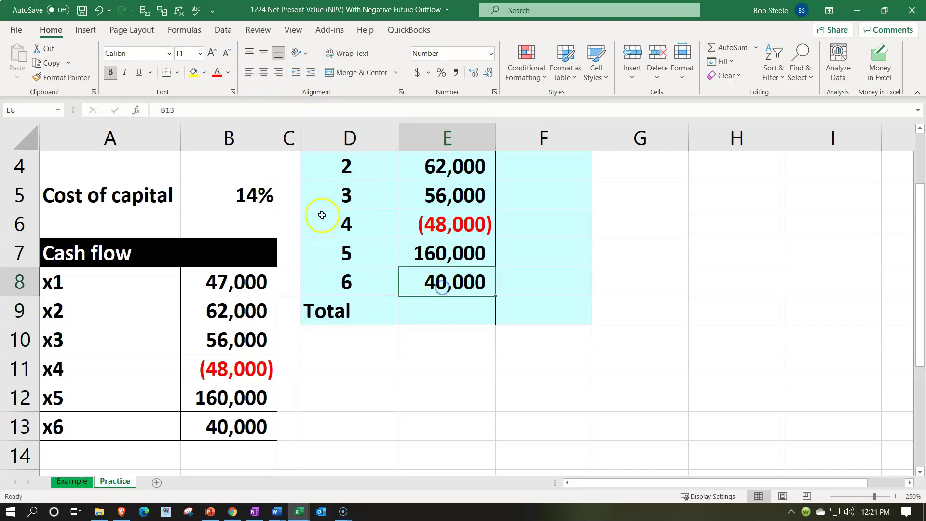
click(139, 72)
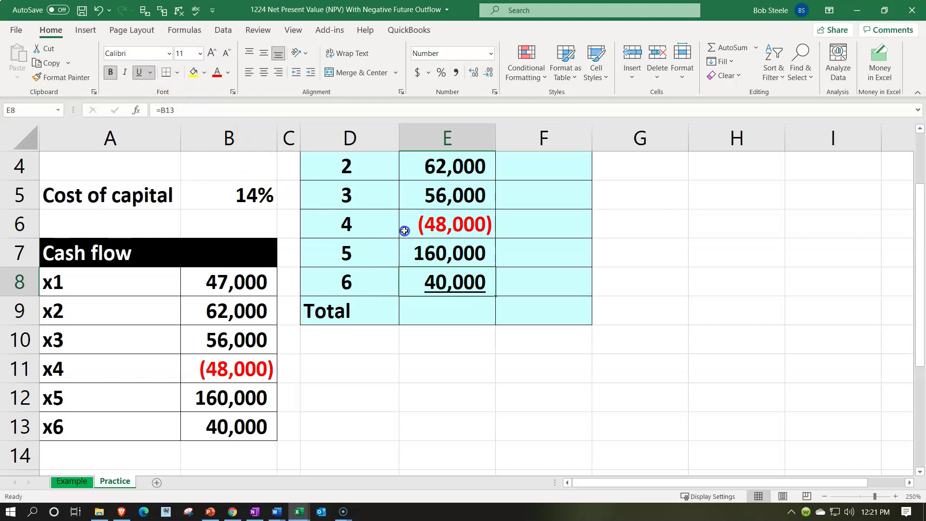
click(434, 312)
scroll(461, 407, up, 1)
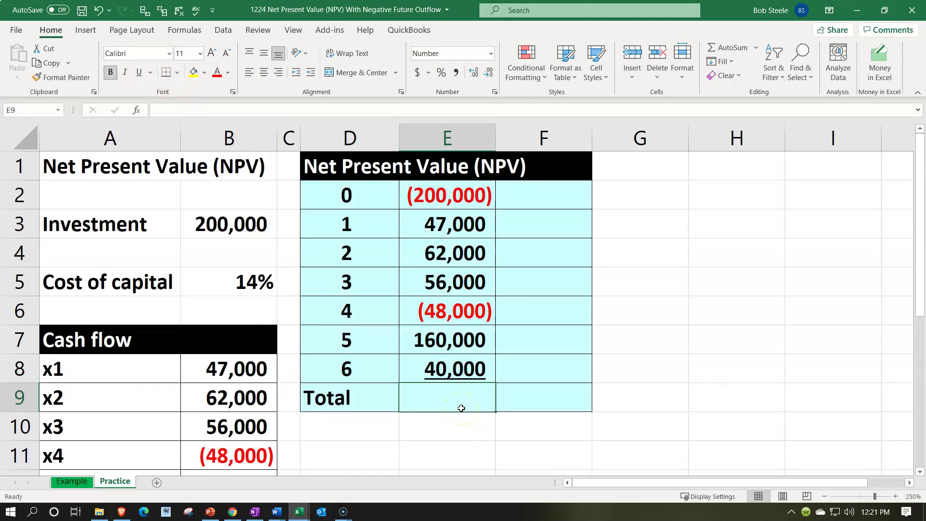
Enter =SUM(E2:E8) in E9 to total the cash flows at 117,000
text(=sum()
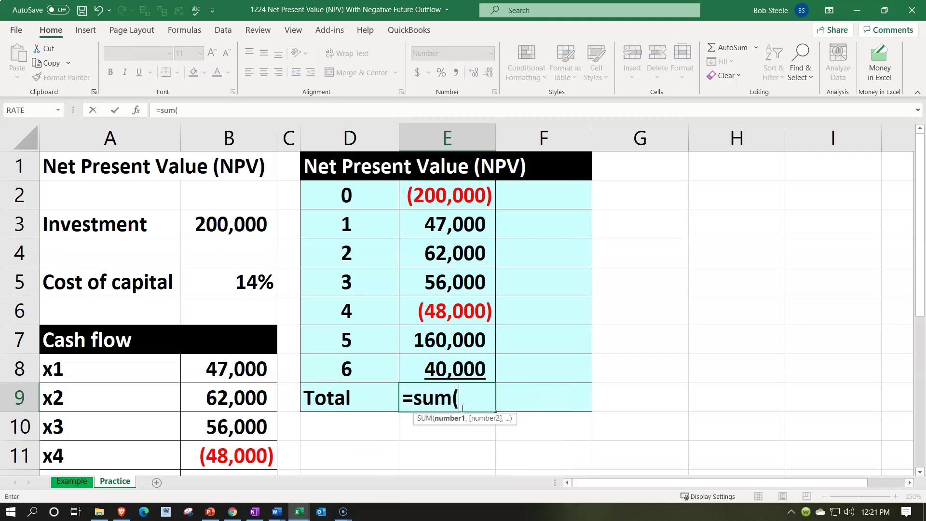
drag(457, 374, 495, 183)
key(Return)
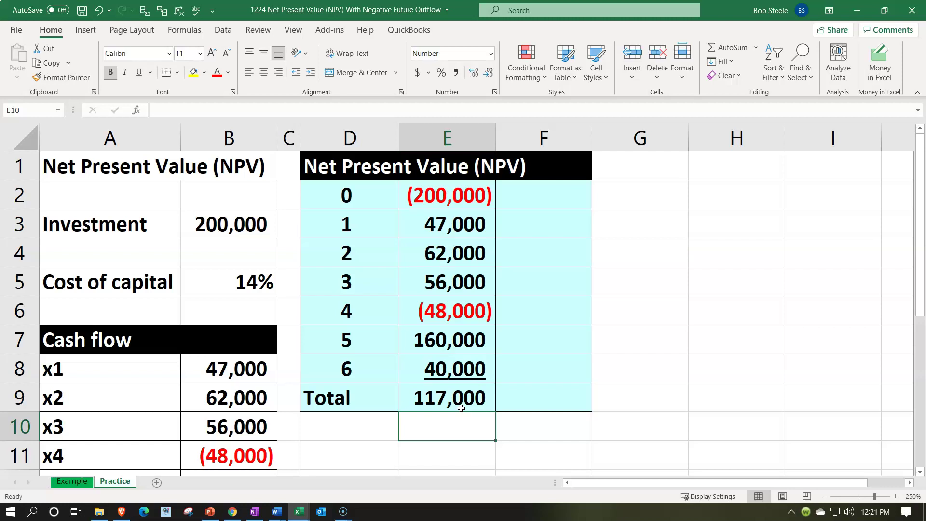
key(Up)
key(Right)
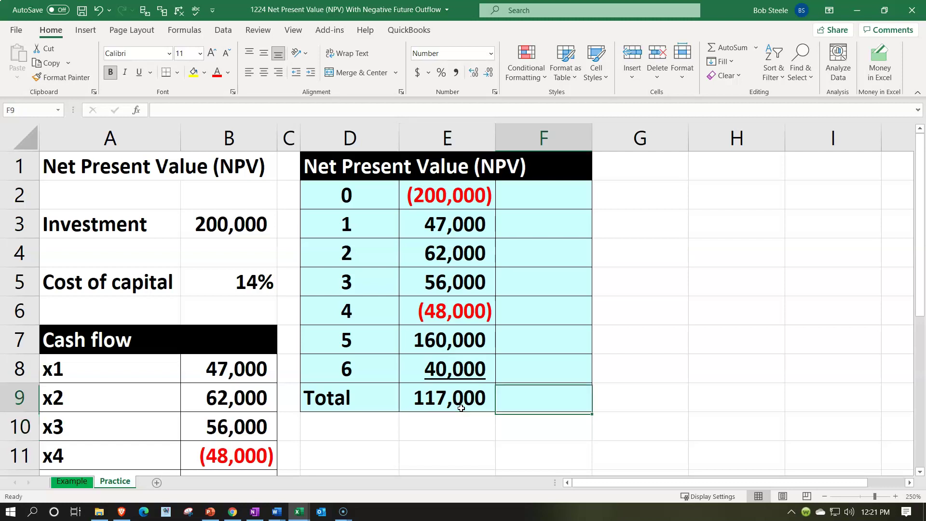
key(Up)
key(Up)
key(Up)
key(Up)
key(Up)
key(Up)
key(Up)
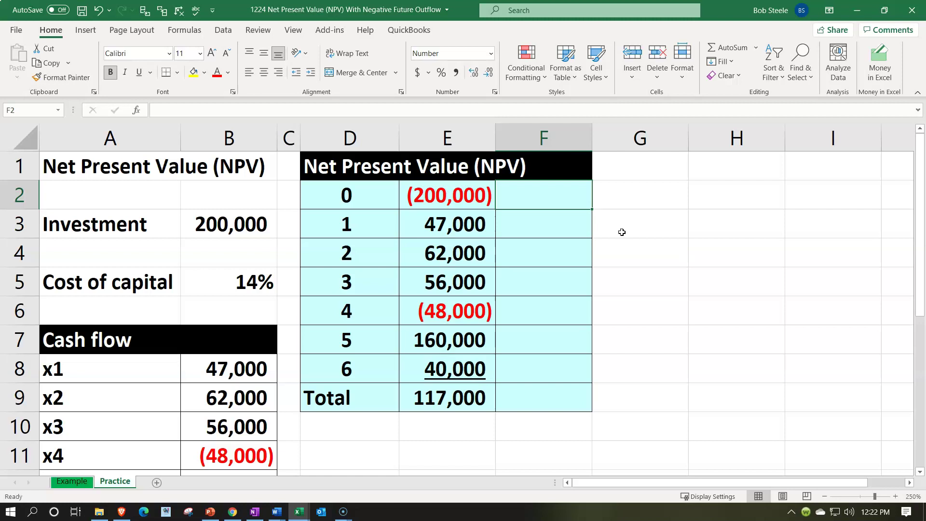
Build the year 0 present value formula -pv(B5,D2,,E2 in F2 by pointing at cells
text(-)
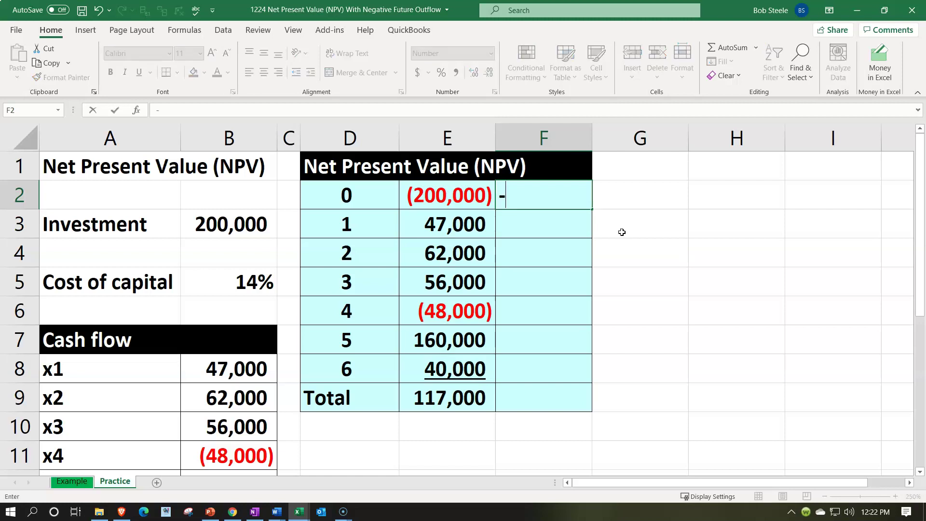
text(pv)
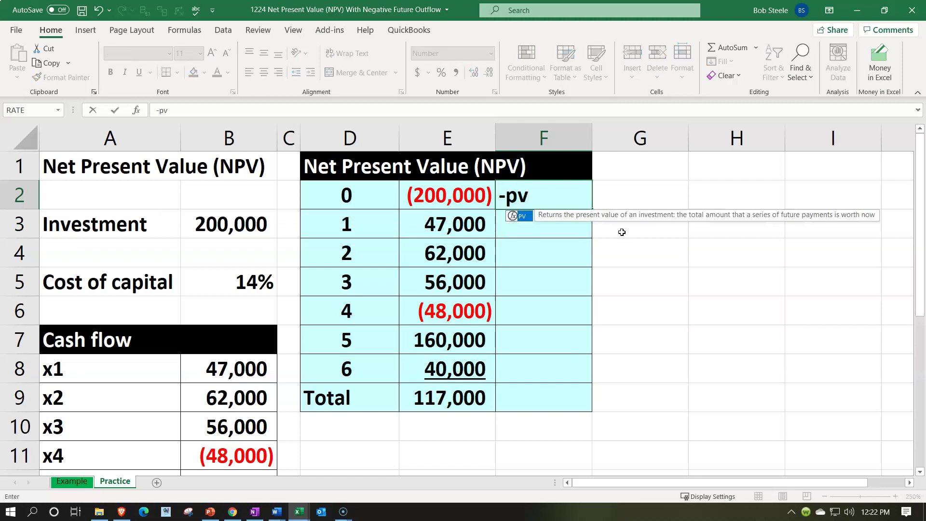
text(()
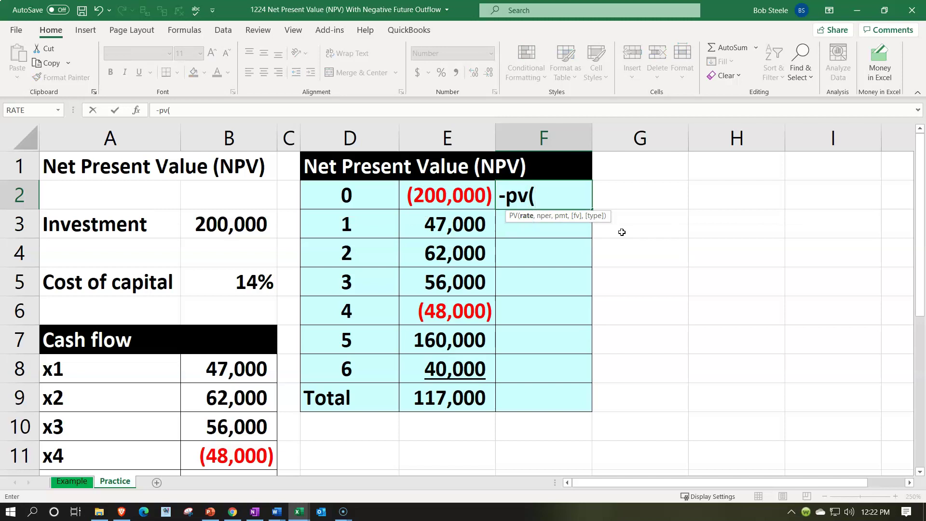
key(Left)
key(Left)
key(Left)
key(Left)
key(Down)
key(Down)
key(Down)
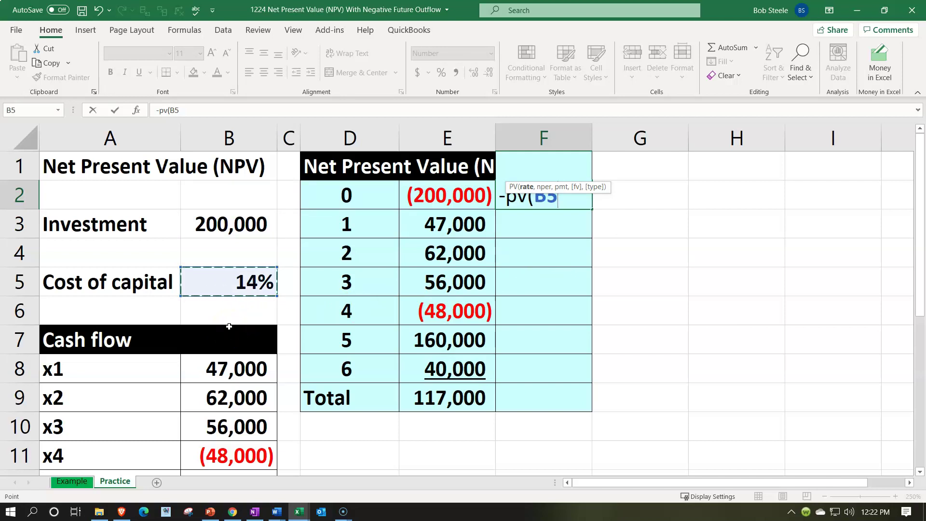
text(,)
key(Left)
key(Left)
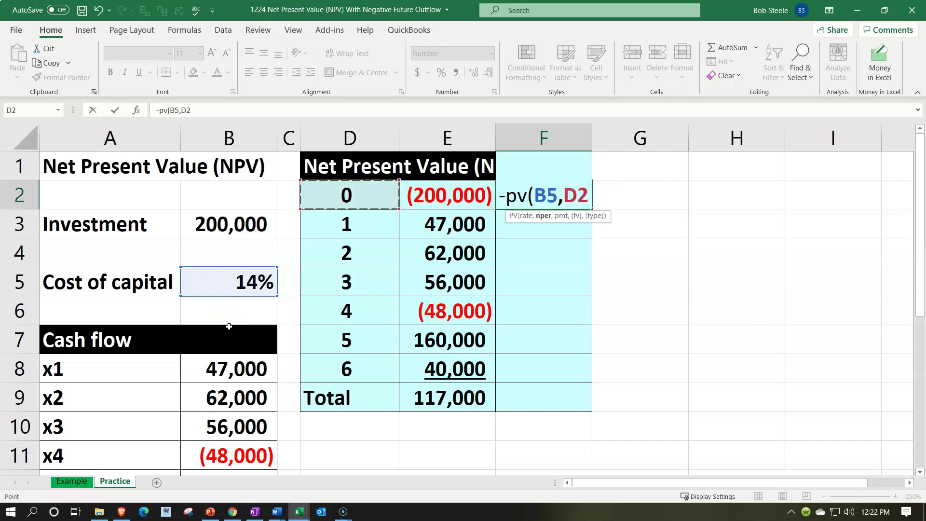
key(Left)
key(Right)
text(,)
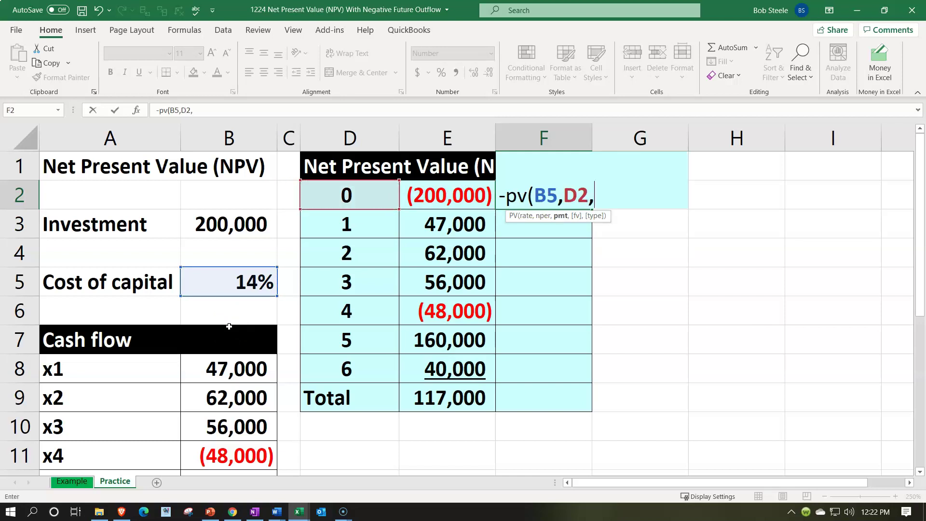
text(,)
key(Left)
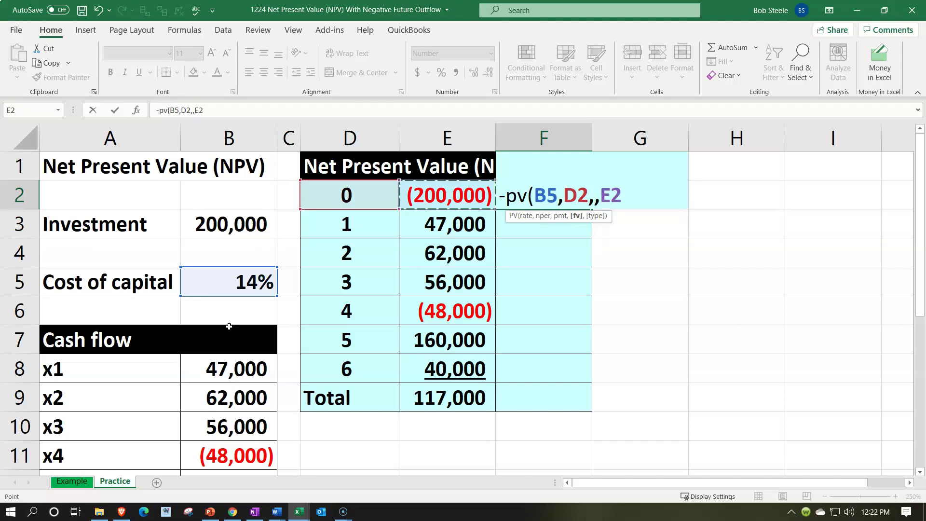
Commit F2 as (200,000) and enter -PV(B5,D3,,E3) in F3 for 41,228
key(Return)
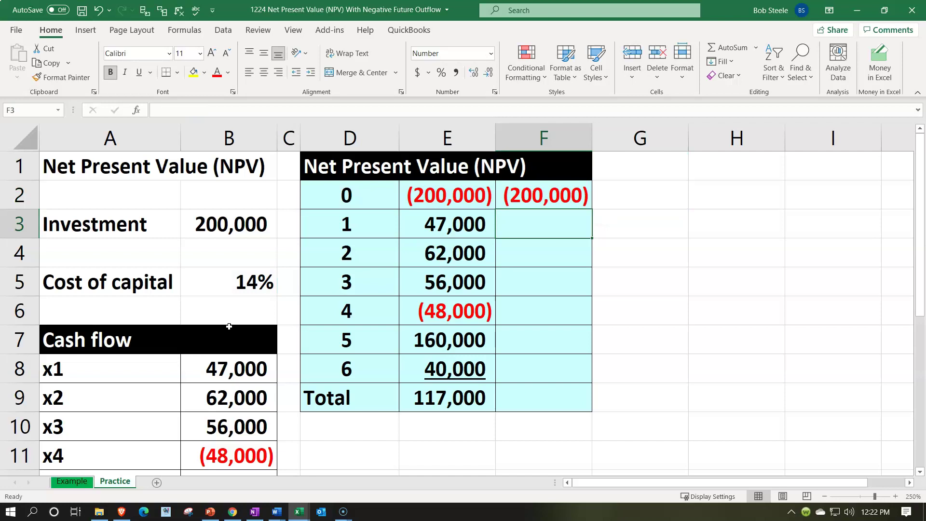
text(-pv()
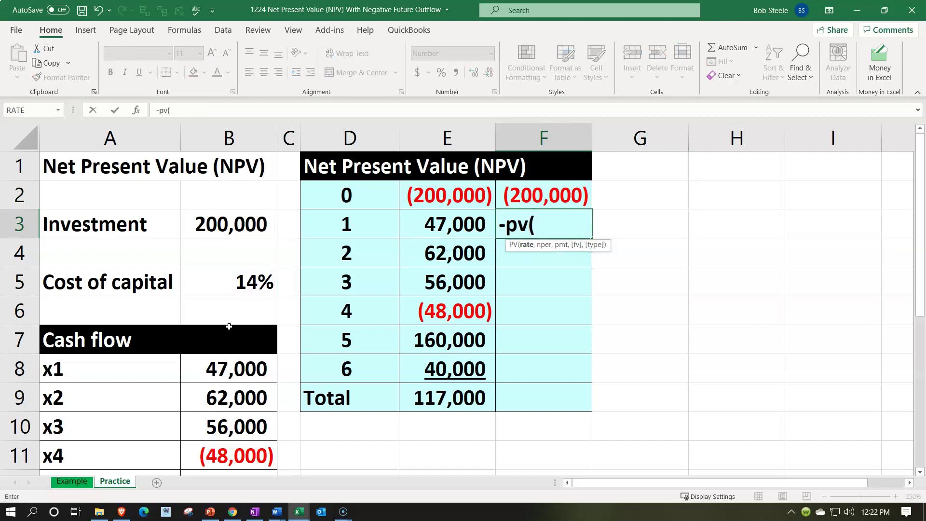
key(Left)
key(Left)
key(Left)
key(Left)
key(Down)
key(Down)
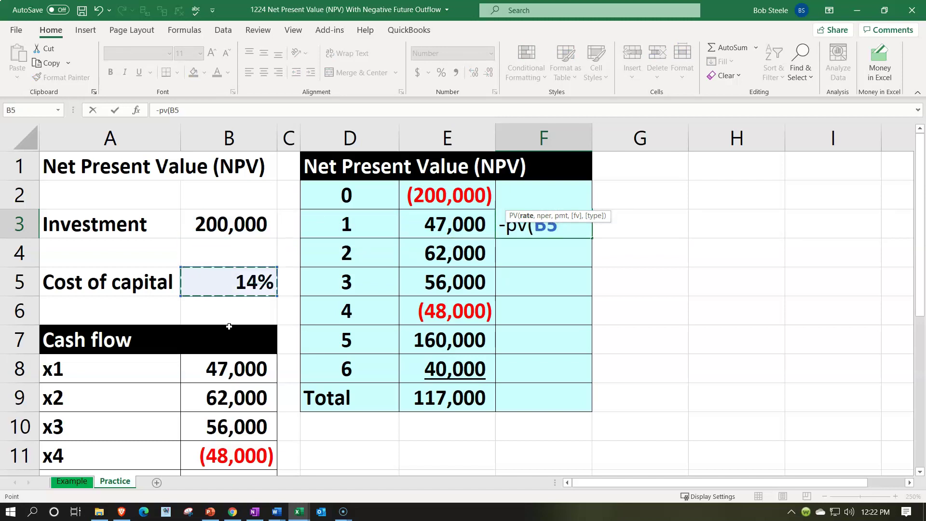
text(,)
key(Down)
key(Down)
key(Left)
key(Left)
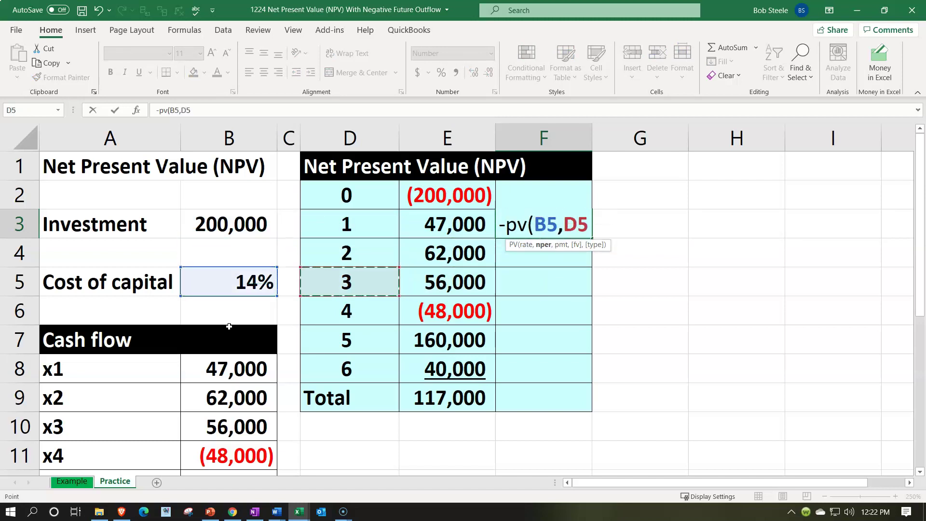
key(Up)
key(Up)
text(,,)
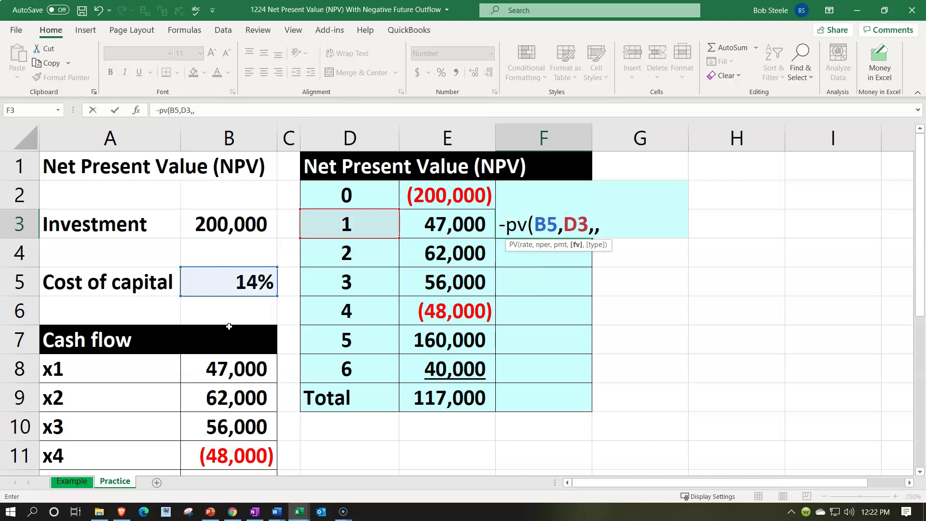
key(Left)
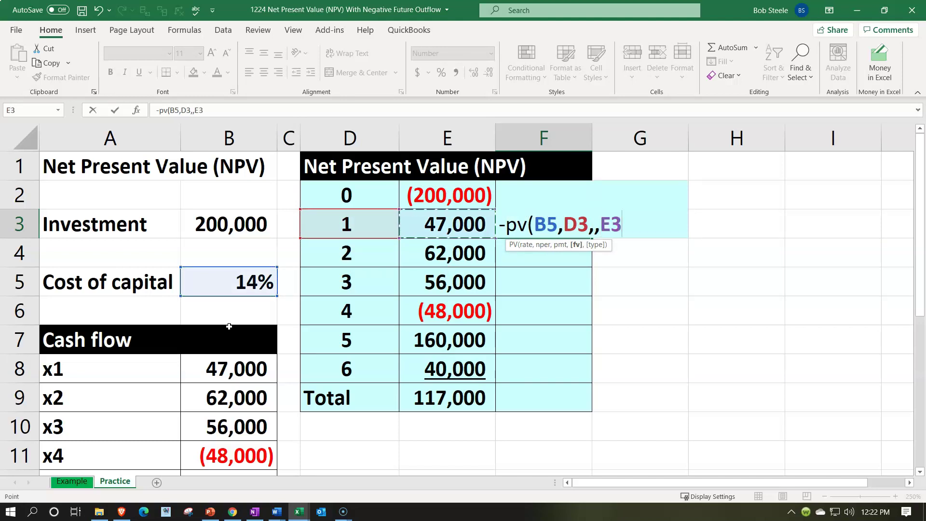
key(Return)
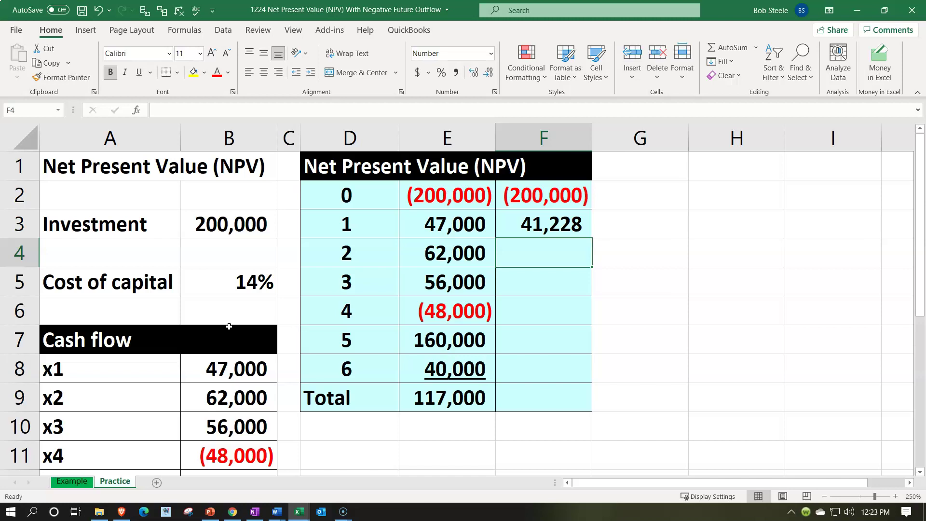
Enter -PV(B5,D4,,E4) in F4 for a year 2 present value of 47,707
text(-pv )
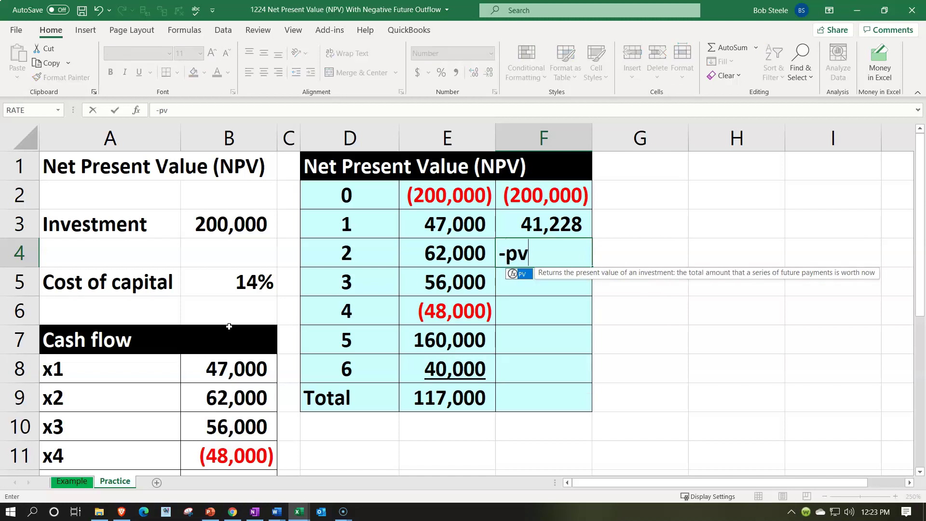
text(()
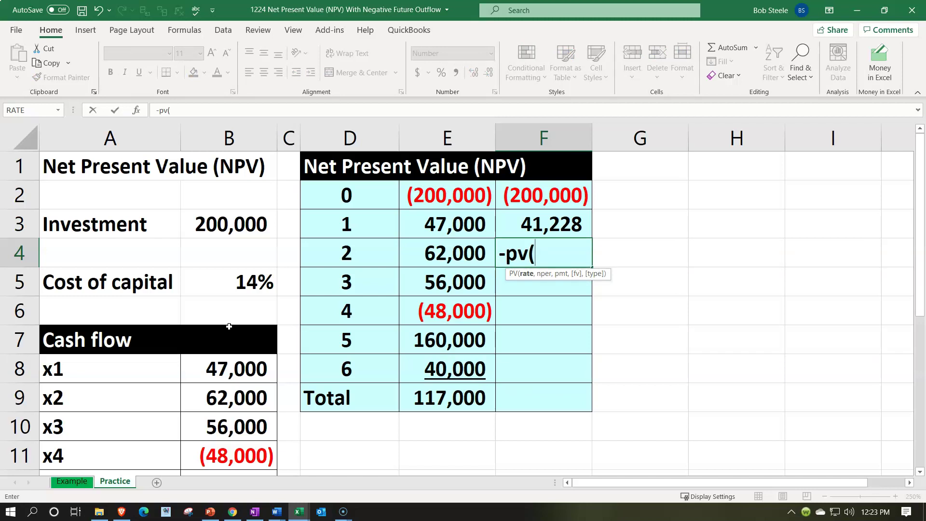
key(Left)
key(Left)
key(Left)
key(Left)
key(Down)
text(,)
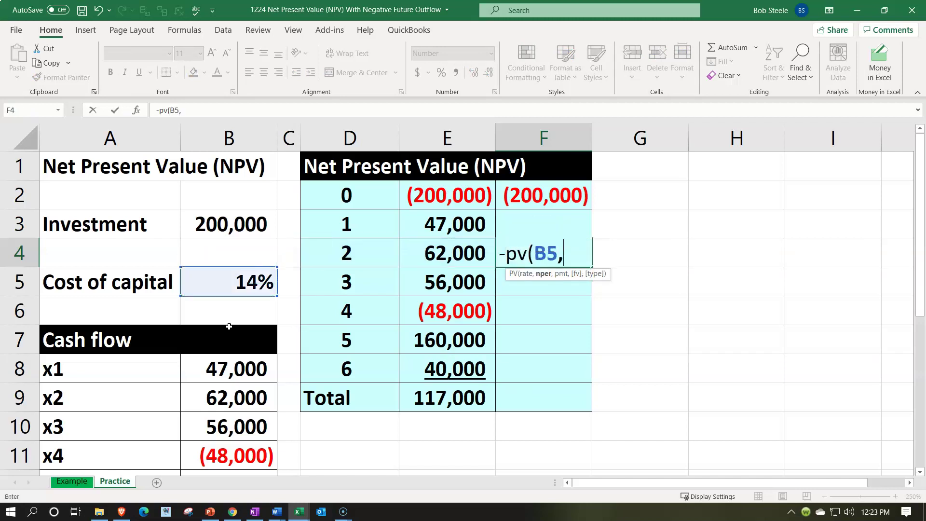
key(Left)
key(Left)
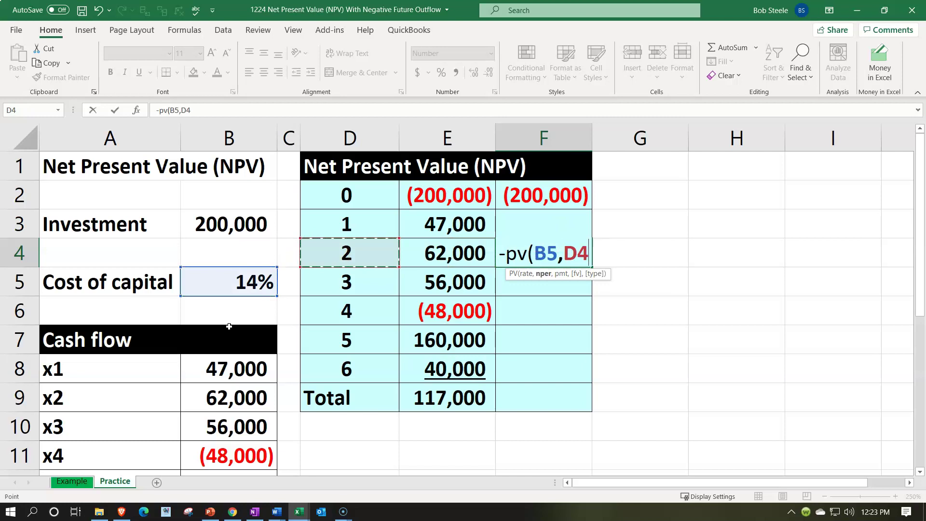
text(,,)
key(Left)
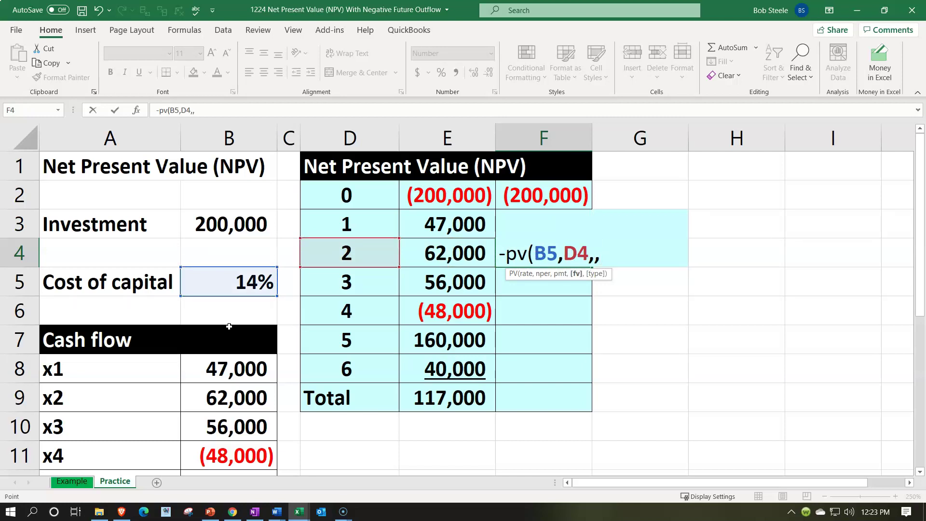
key(Return)
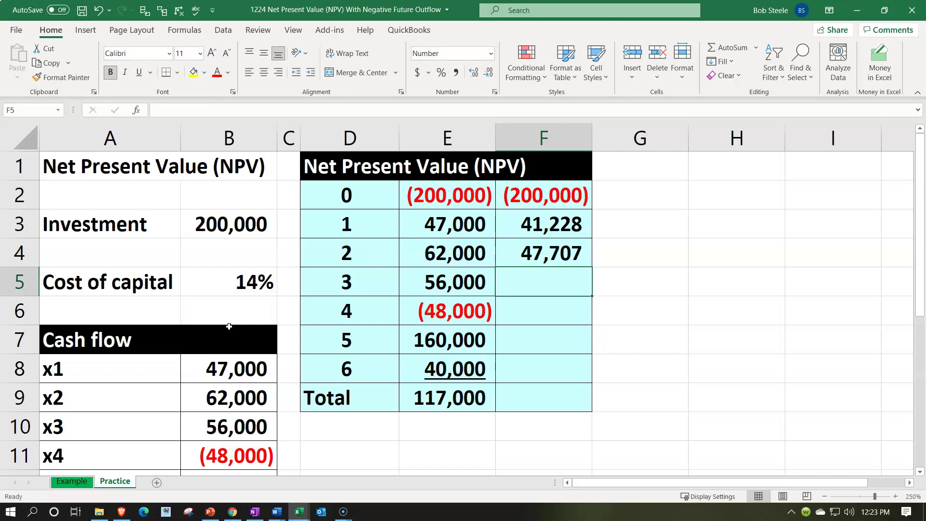
Enter -PV(B5,D5,,E5) in F5 for a year 3 present value of 37,798
text(-pv)
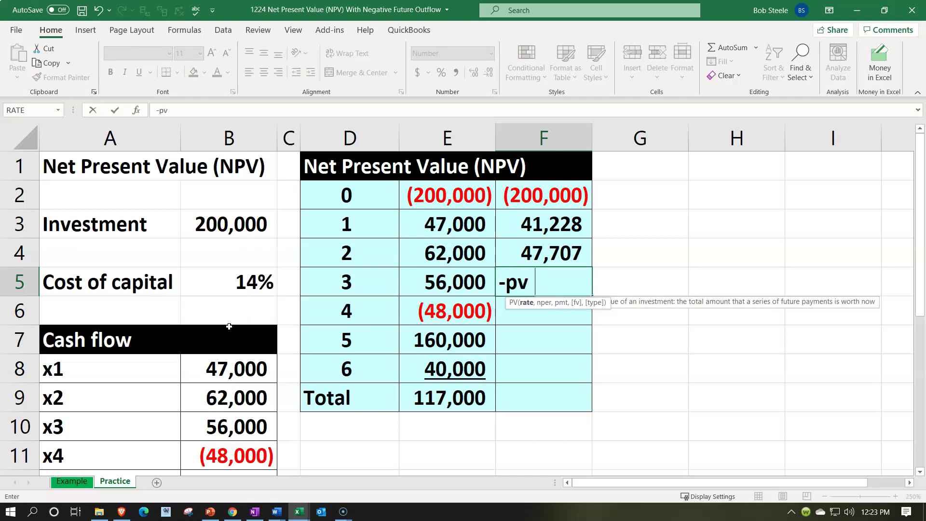
text(()
key(Left)
key(Left)
key(Left)
key(Left)
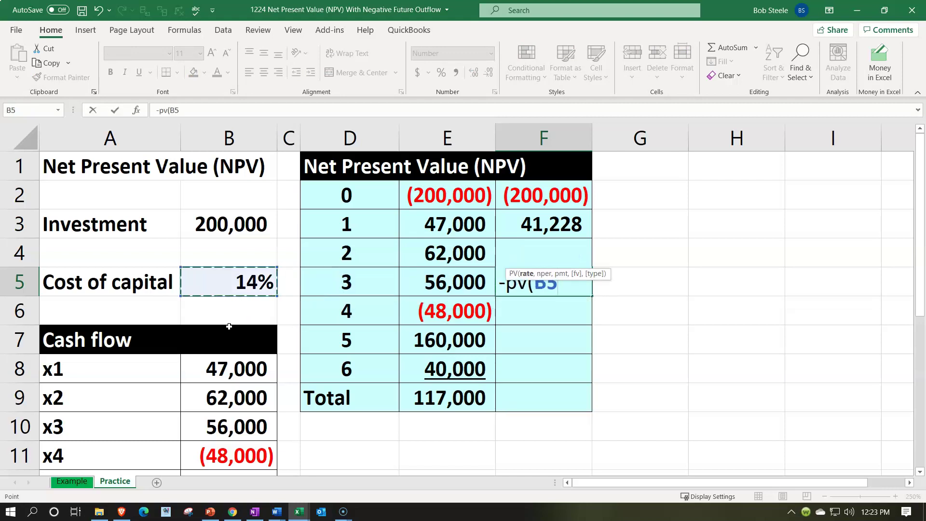
text(,)
key(Left)
key(Left)
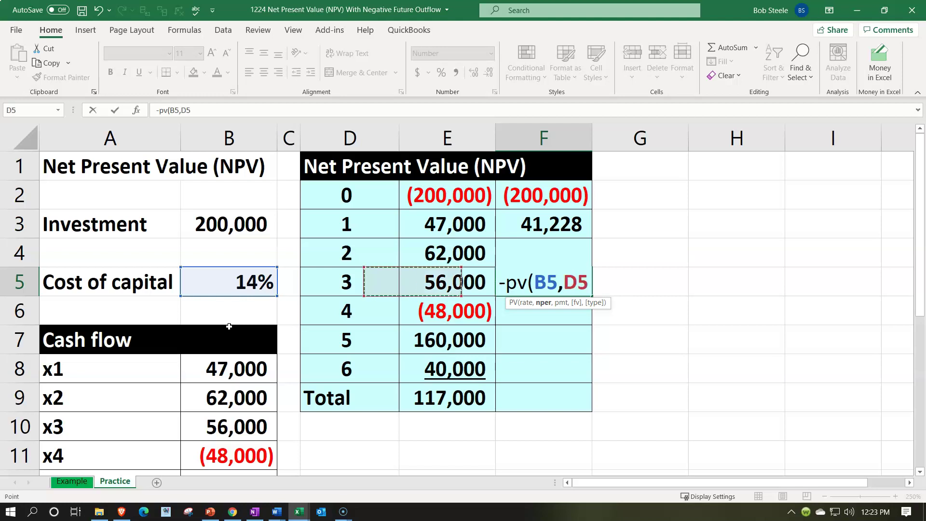
text(,,)
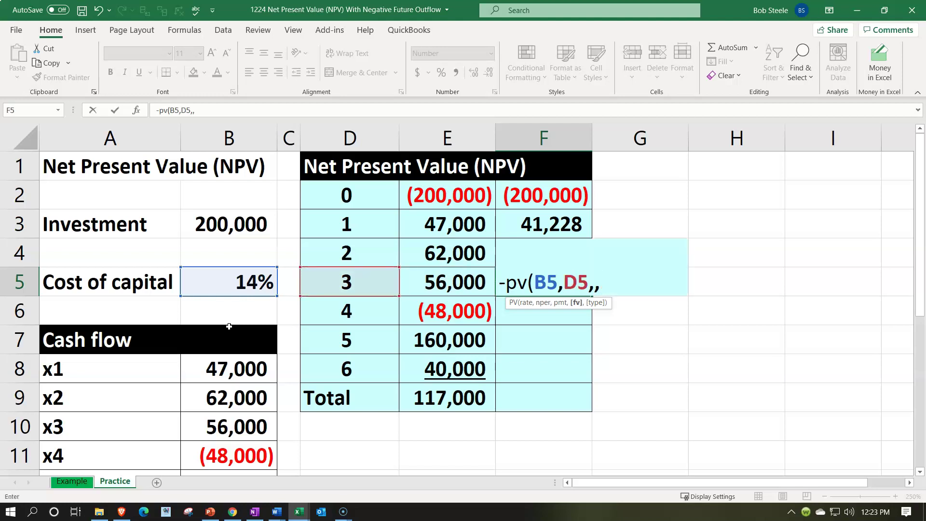
key(Left)
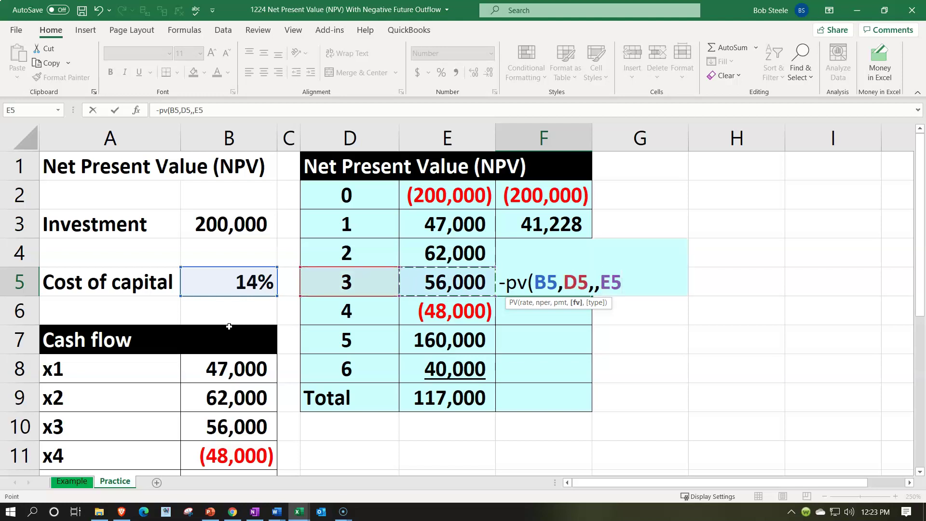
key(Return)
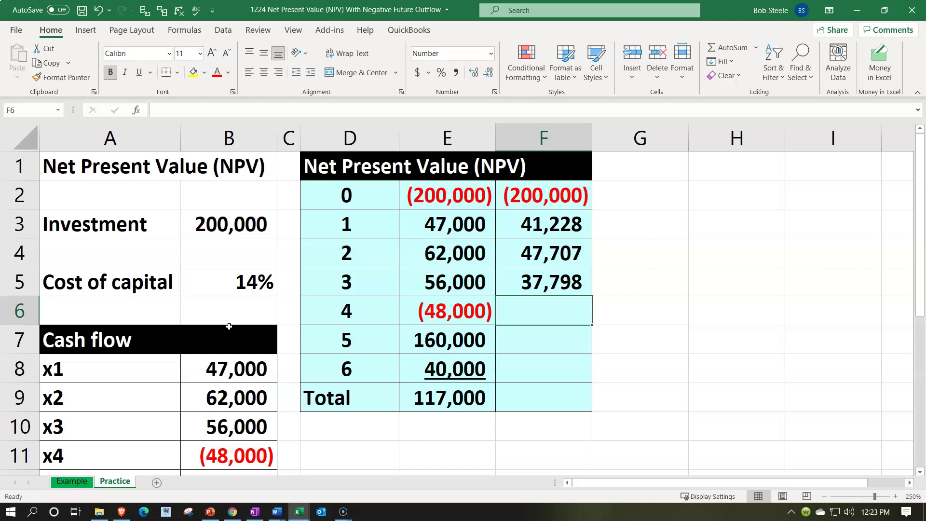
Enter -PV(B5,D6,,E6) in F6 for a year 4 present value of (28,420)
text(-pv()
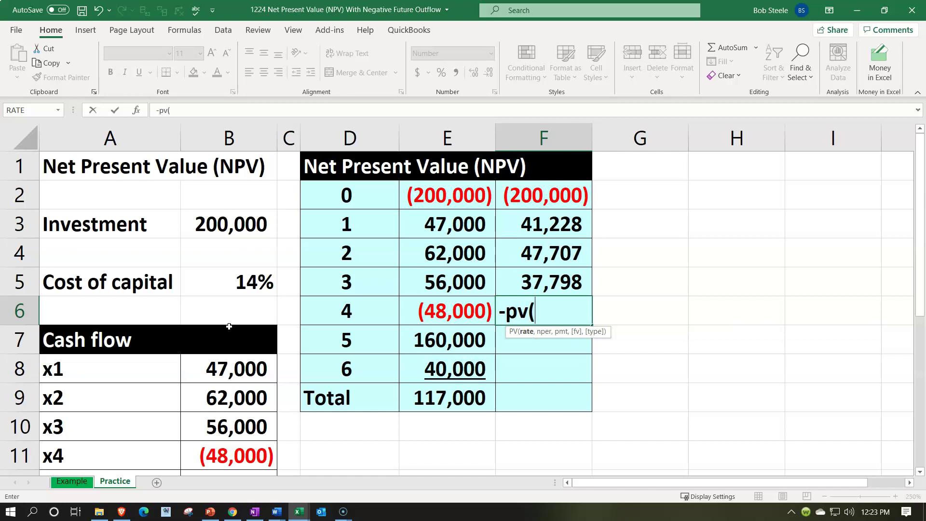
key(Up)
key(Left)
key(Left)
key(Left)
key(Left)
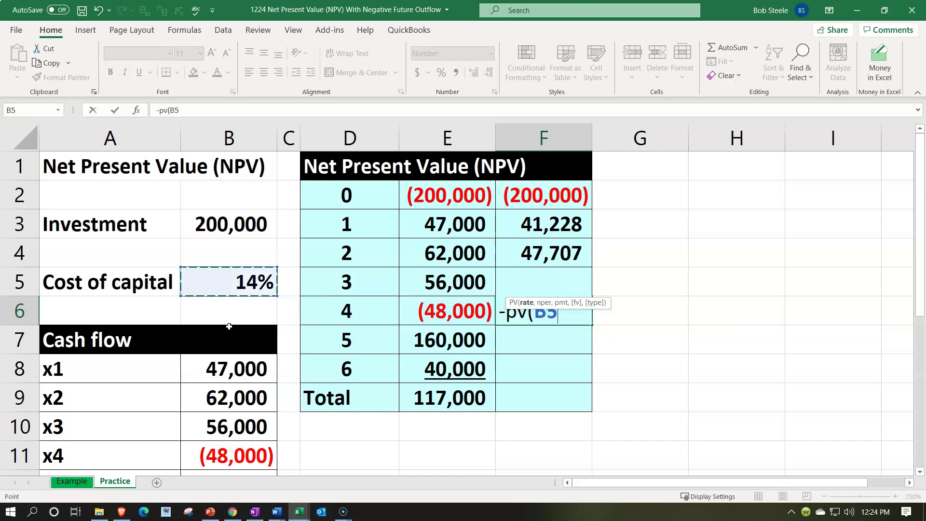
text(,)
key(Left)
key(Left)
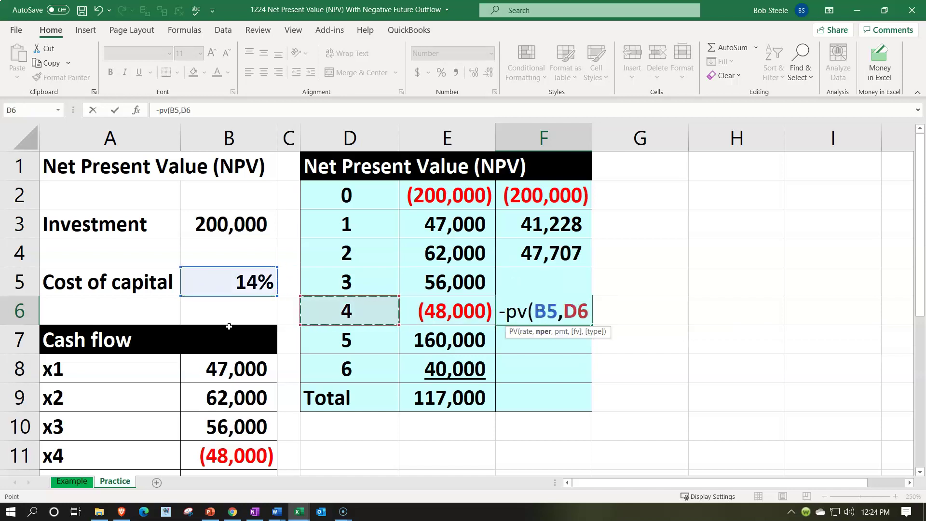
text(,,)
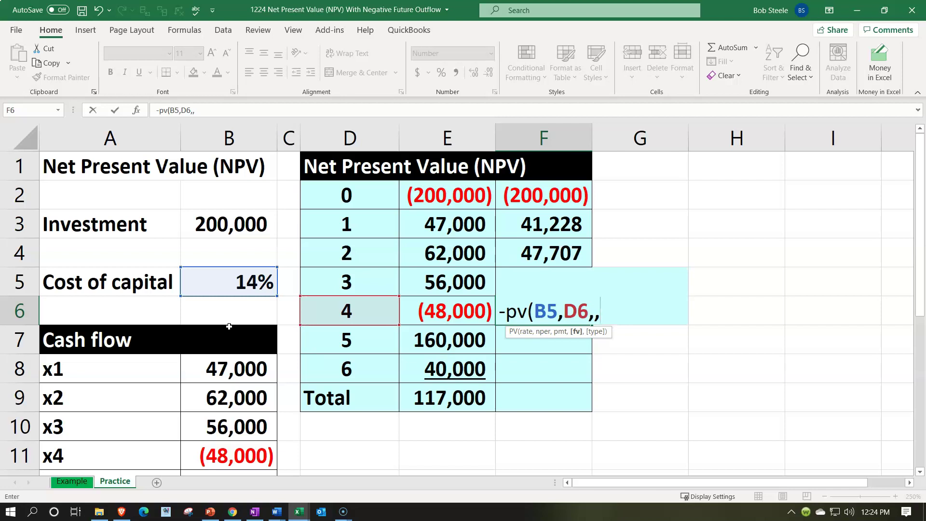
key(Left)
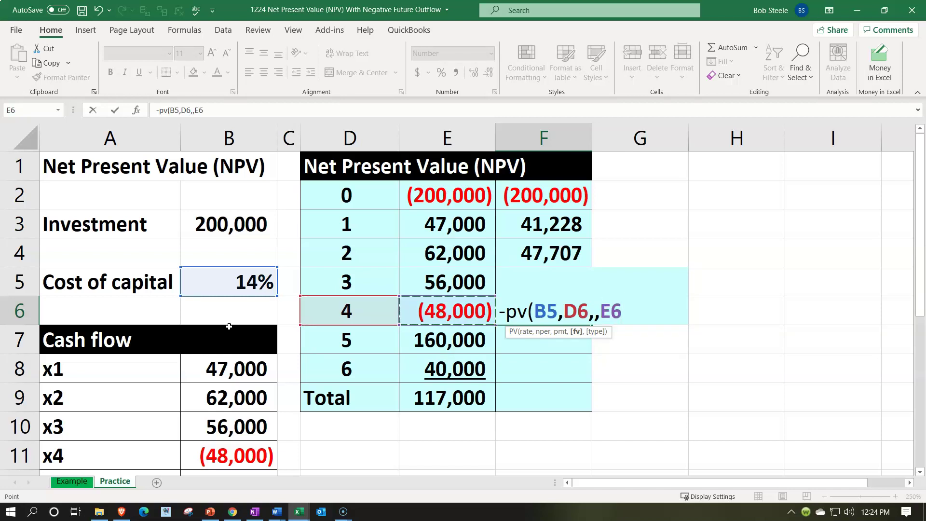
key(Return)
key(Up)
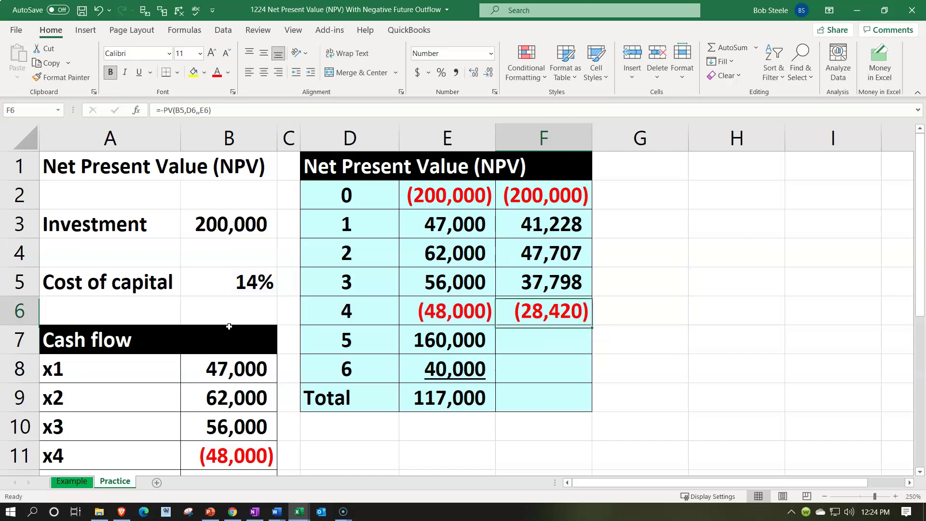
key(Left)
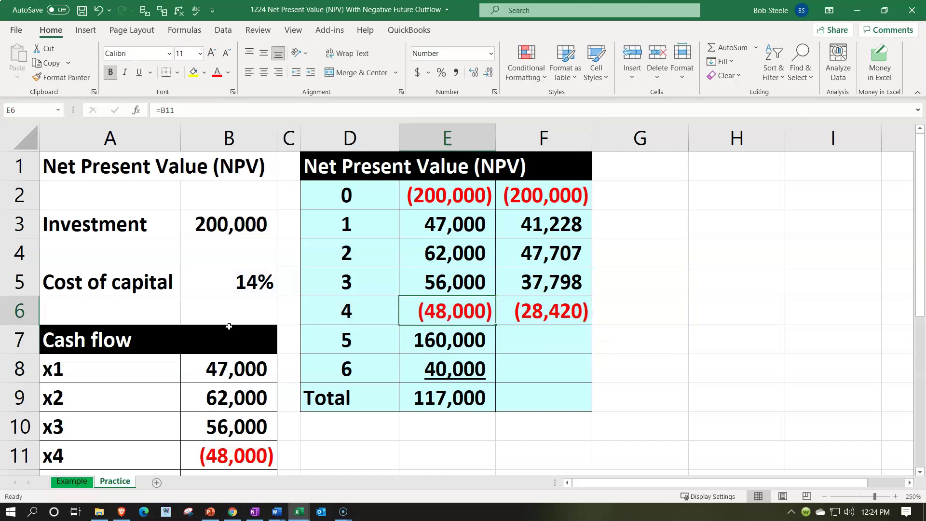
key(Right)
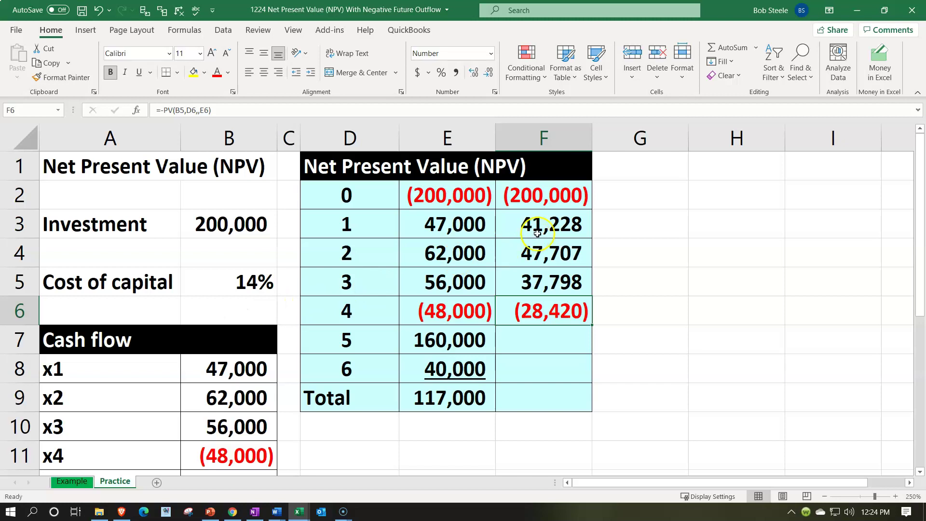
Clear F3:F6 and change F2's cost of capital reference to absolute $B$5
drag(539, 230, 558, 302)
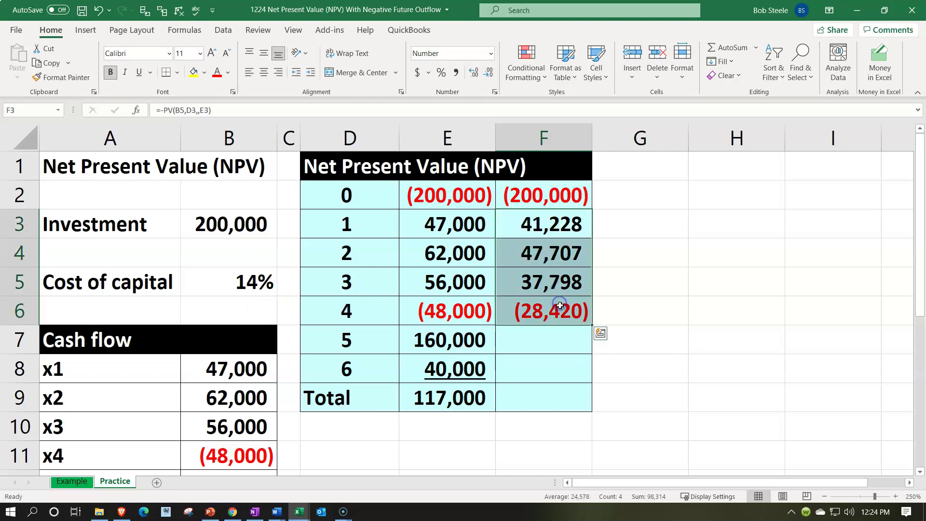
key(Delete)
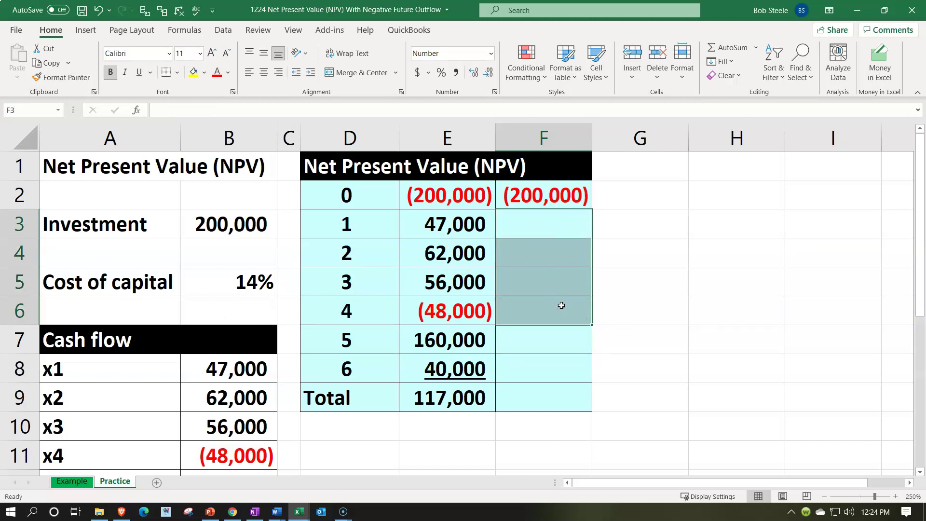
click(562, 194)
double_click(562, 194)
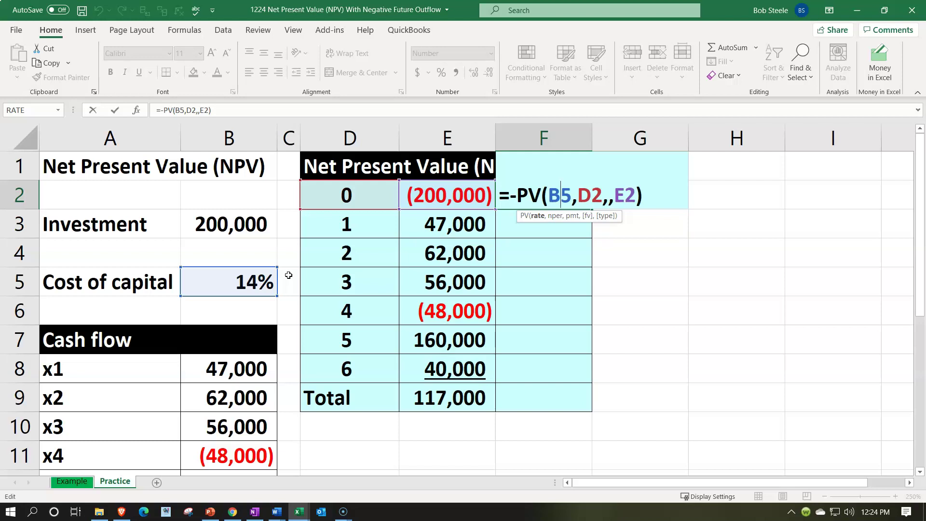
click(275, 281)
key(F4)
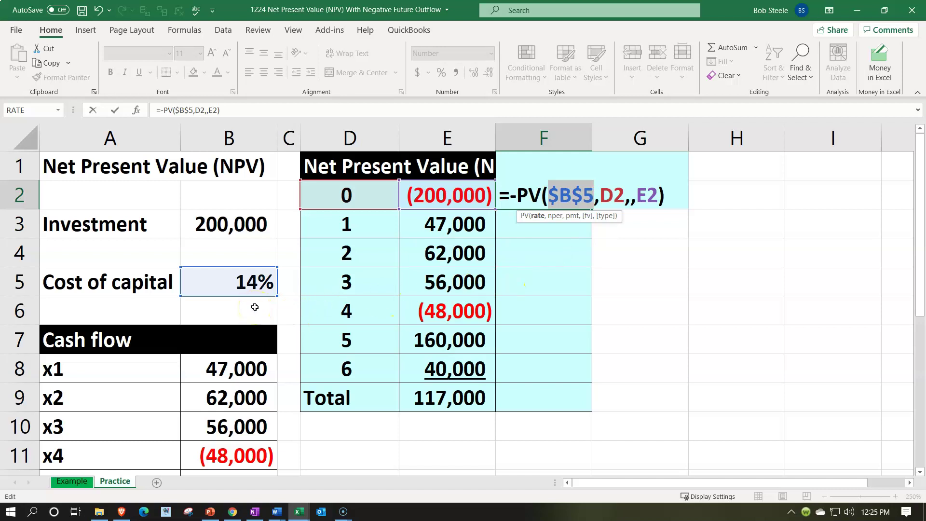
Copy F2's PV formula down to F8, giving 83,099 for year 5 and 18,223 for year 6
key(Return)
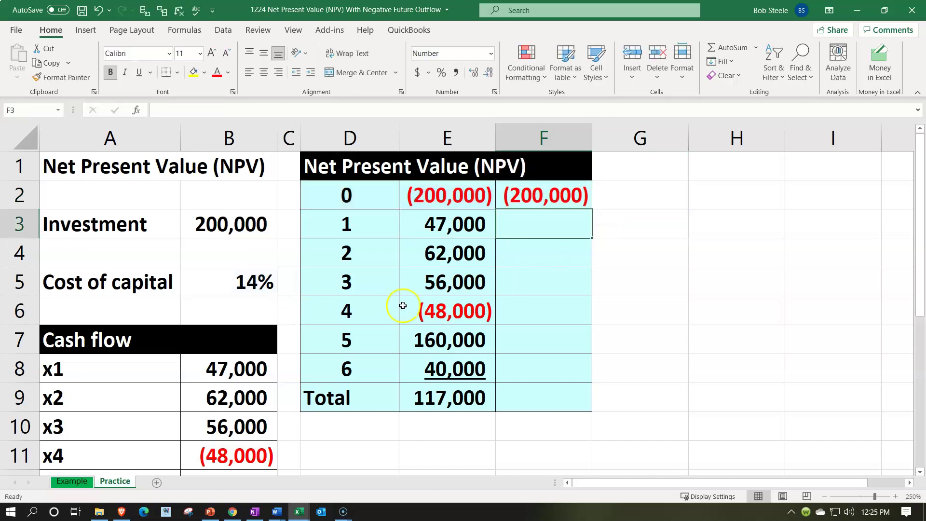
click(579, 196)
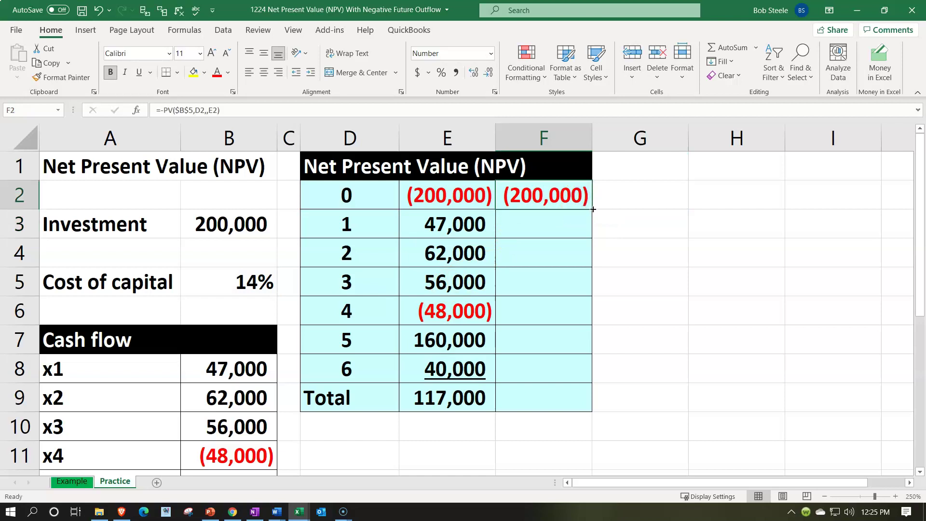
drag(593, 209, 587, 375)
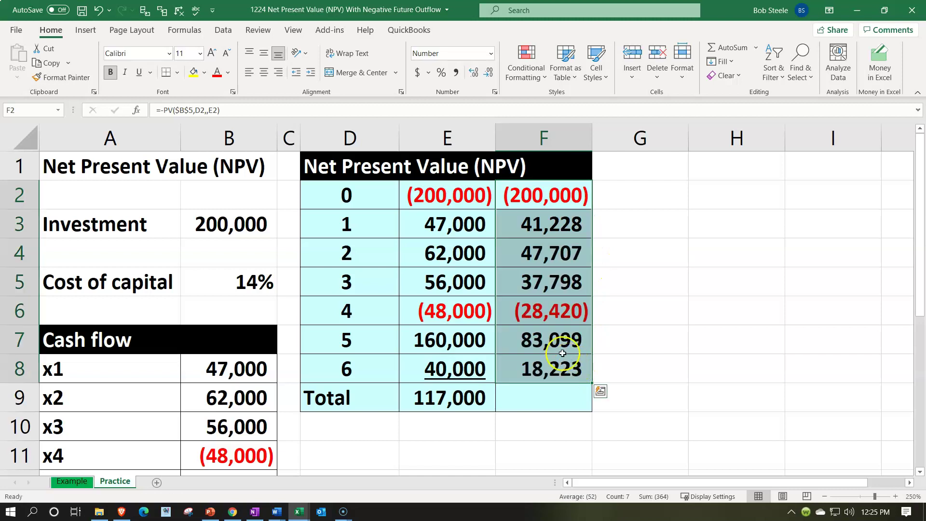
double_click(546, 342)
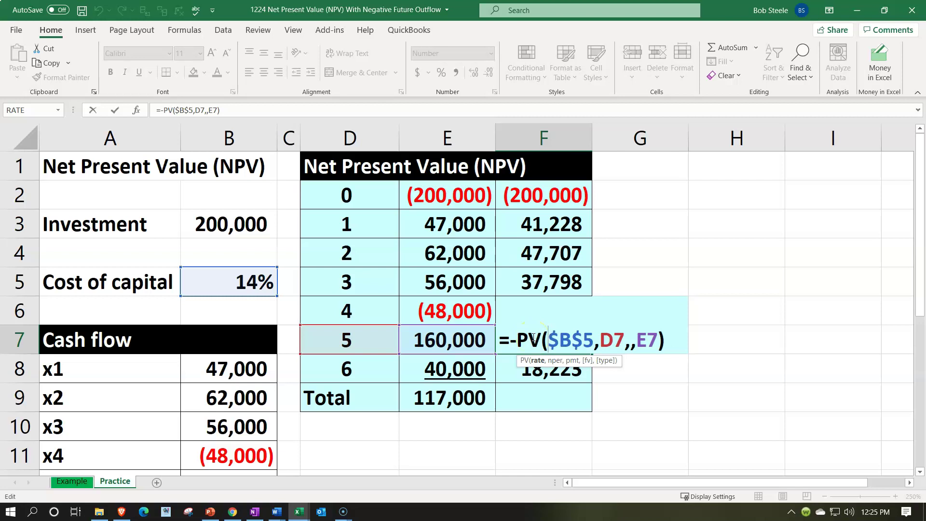
key(Return)
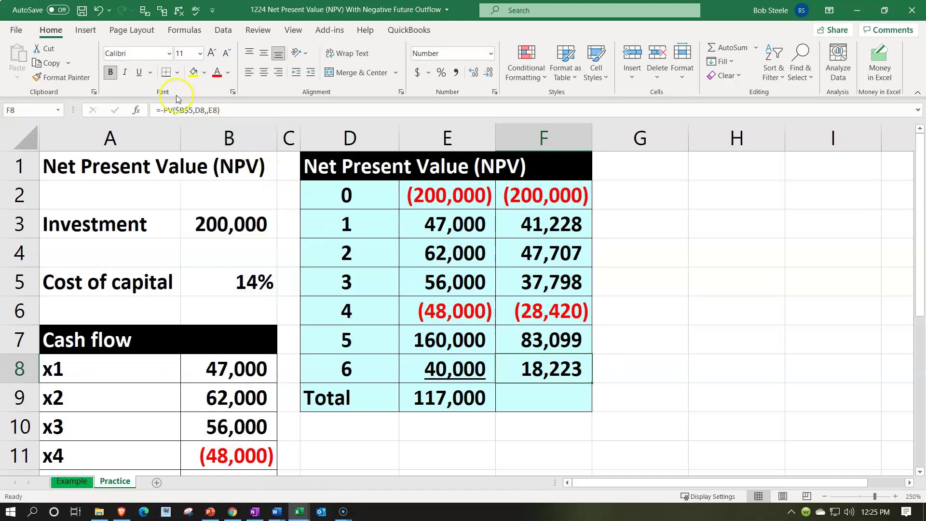
Underline F8 and enter =SUM(F2:F8) in F9 for a net present value of (364)
click(161, 90)
click(138, 72)
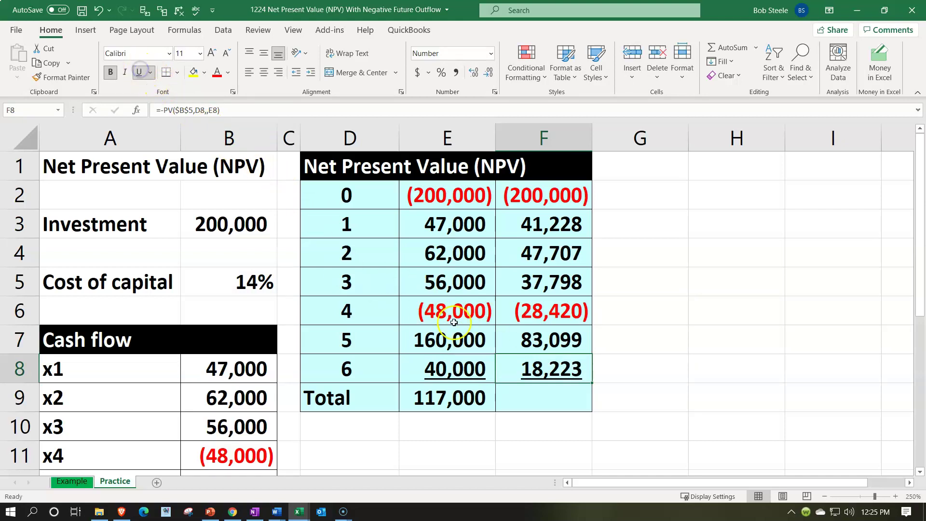
click(533, 405)
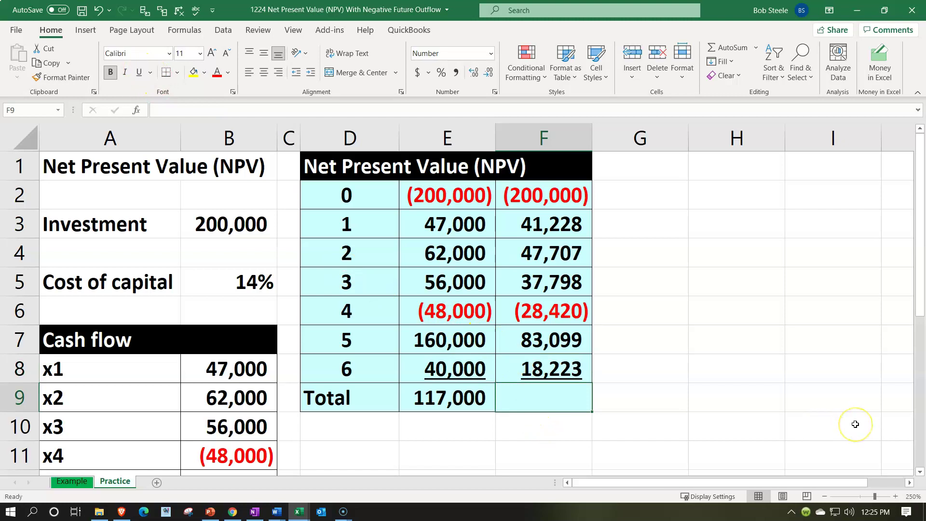
text(=)
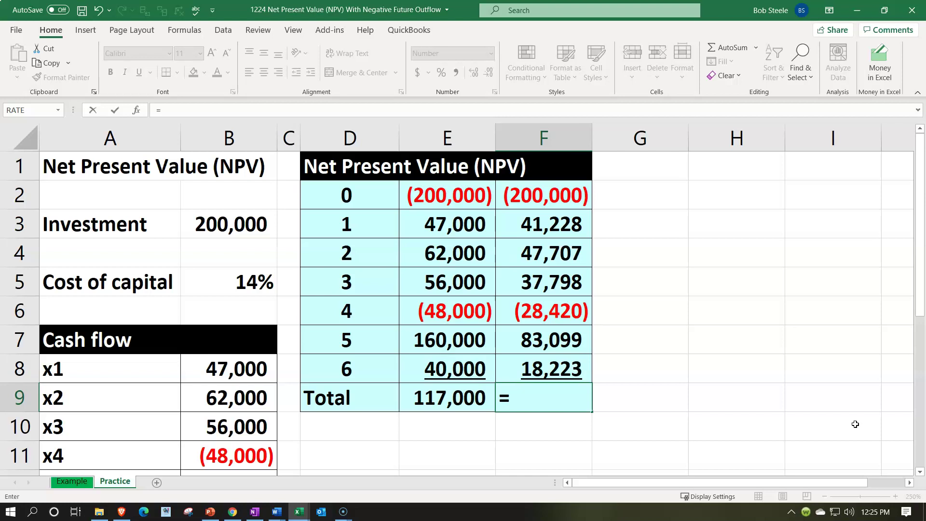
text(=)
key(BackSpace)
text(sum)
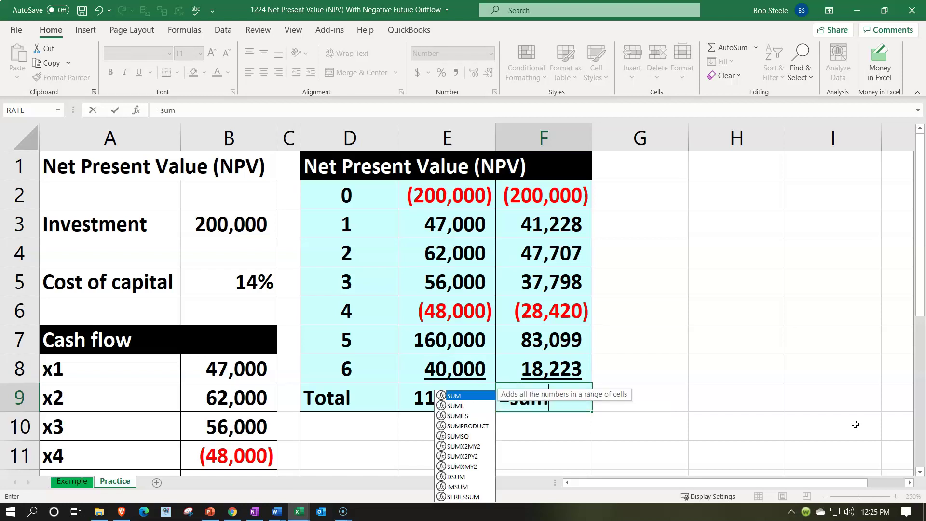
text(()
key(Up)
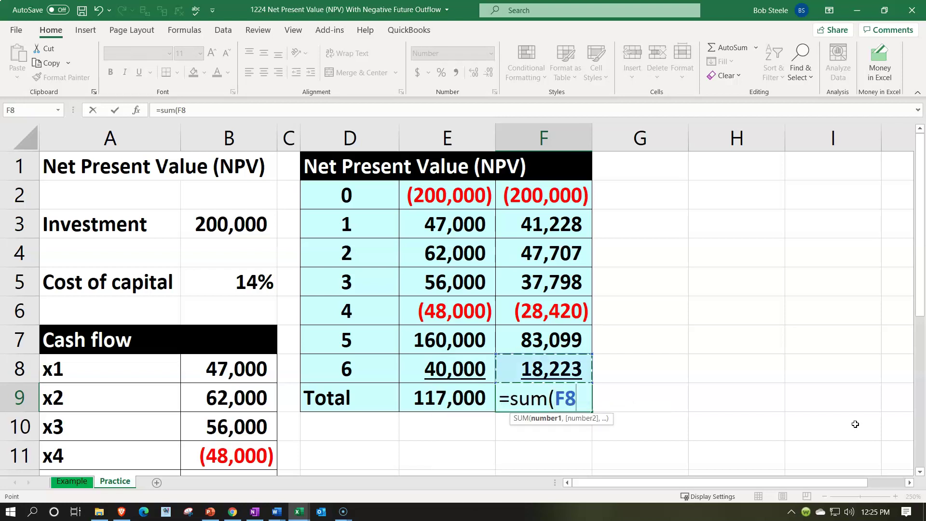
key(shift+Up)
key(shift+Up)
key(shift+Up)
key(shift+Up)
key(shift+Up)
key(shift+Up)
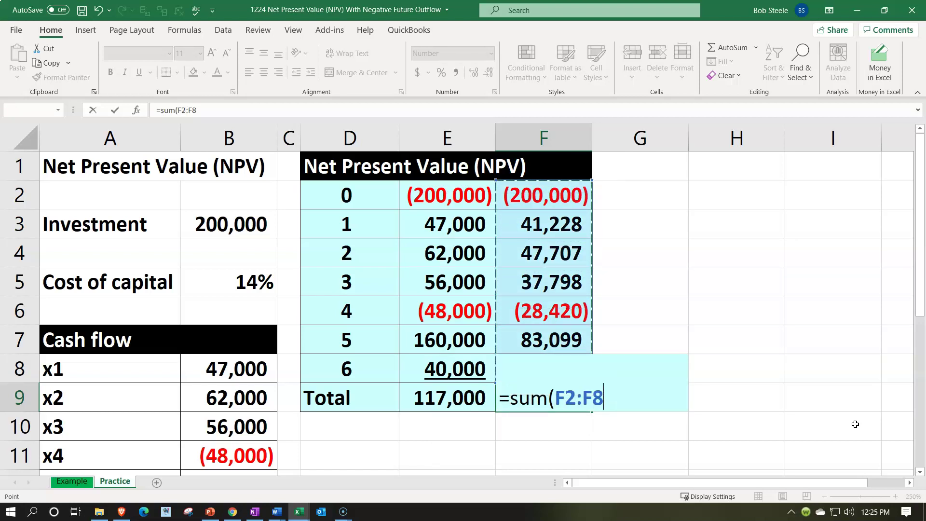
key(Return)
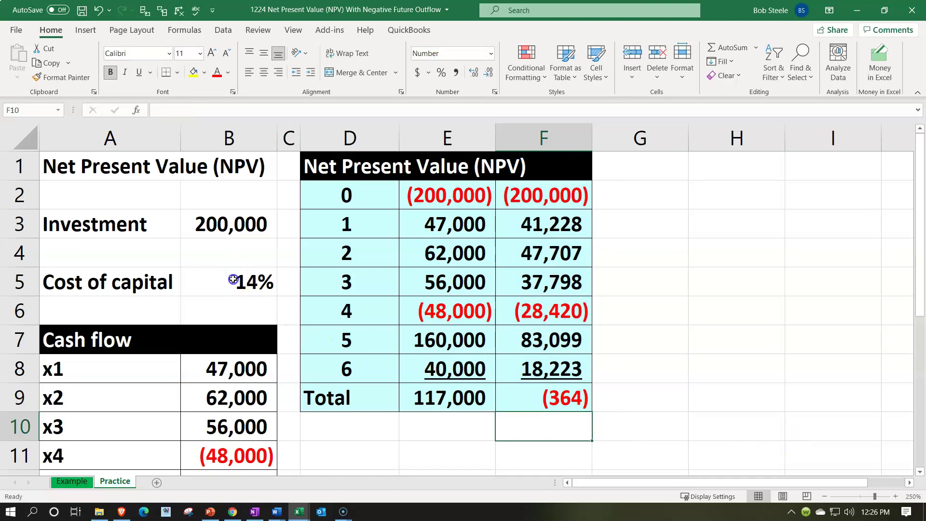
click(233, 279)
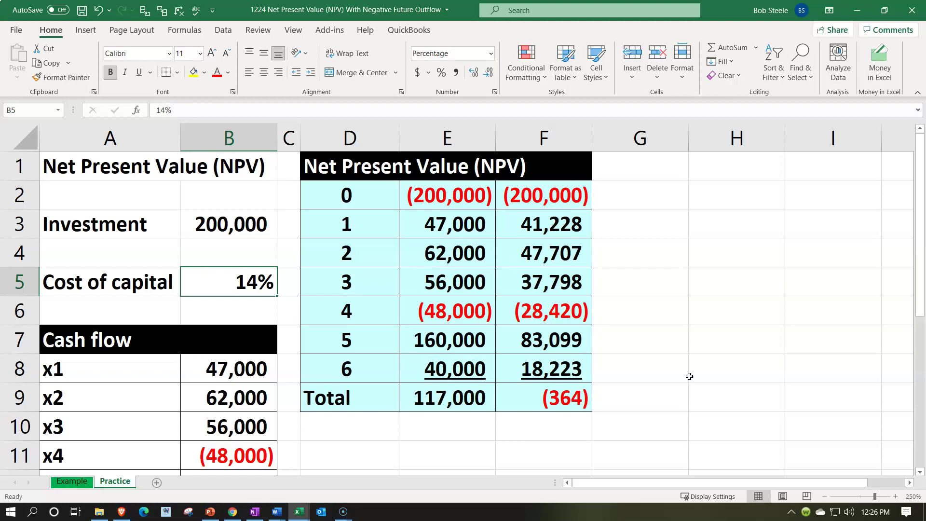
click(259, 315)
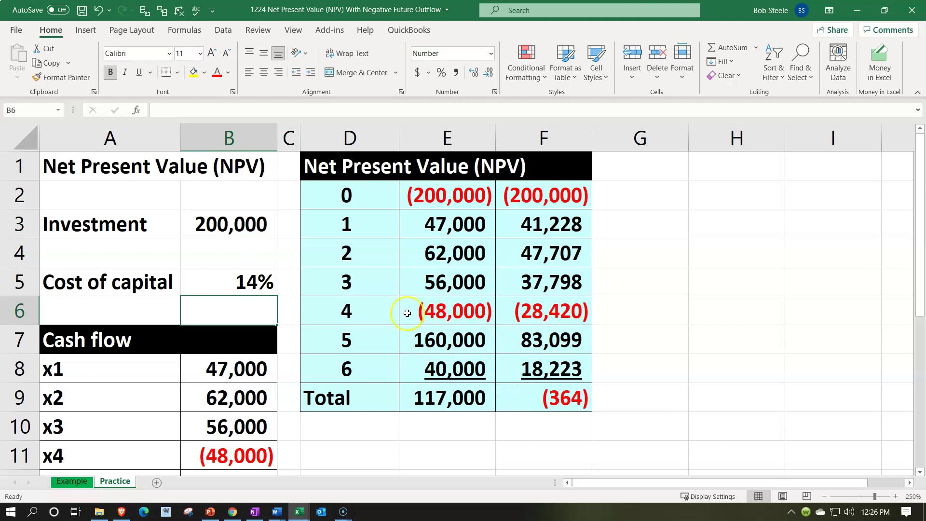
click(248, 281)
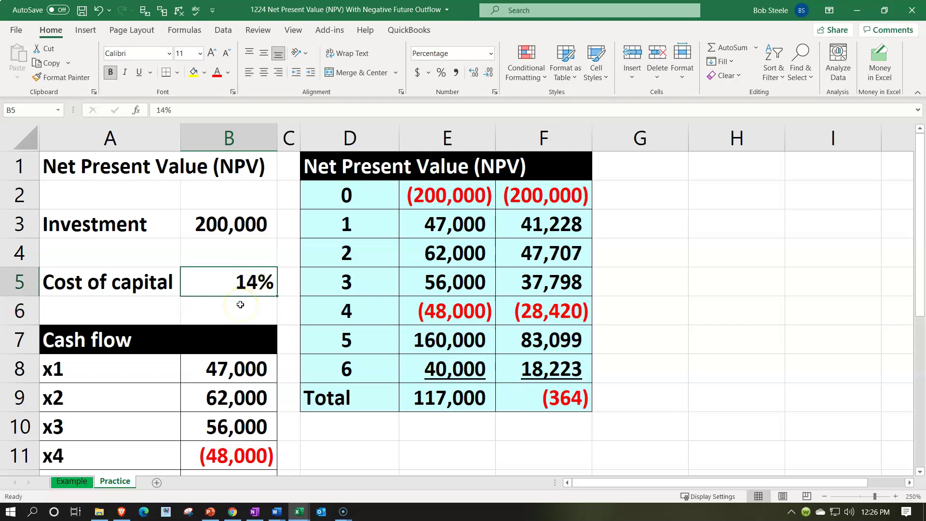